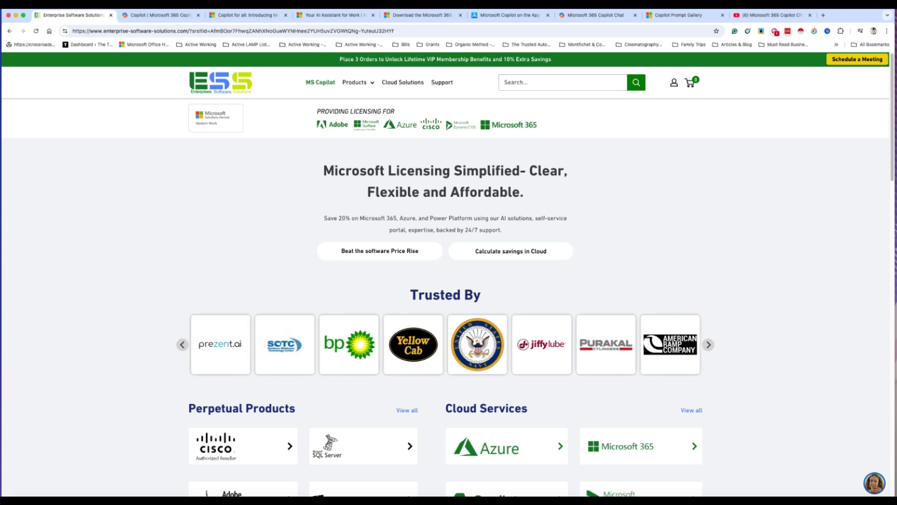
# Switch to the Microsoft 365 Copilot chat page and glance over the prepared prompt list in the Word document.
pyautogui.scroll(-5, 711, 399)
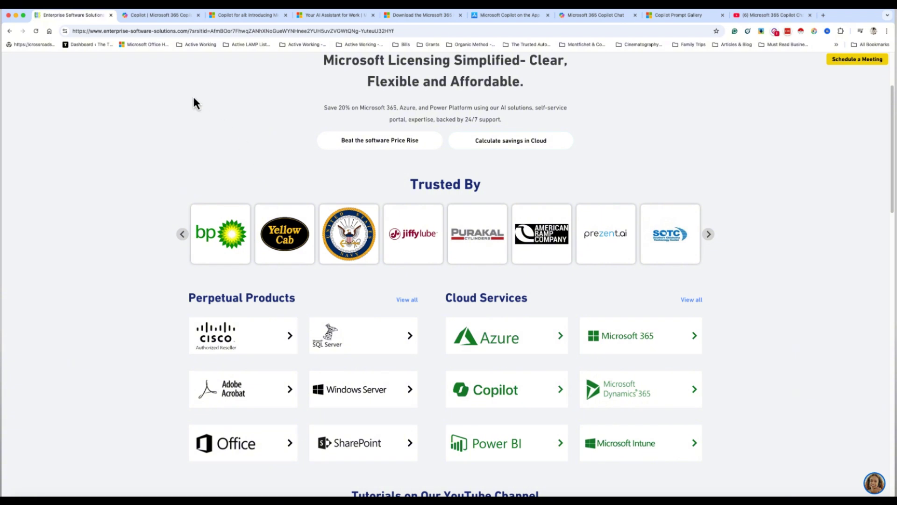
pyautogui.click(167, 18)
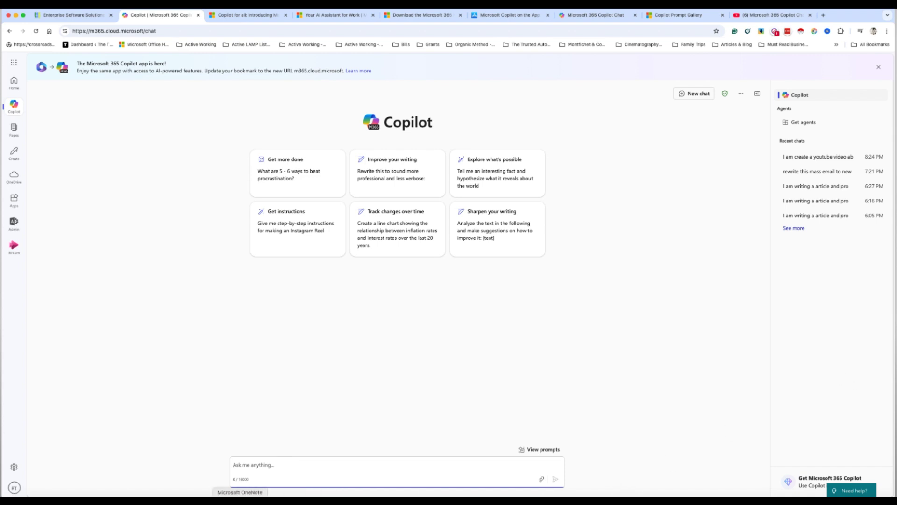
pyautogui.press('super+Tab')
pyautogui.press('super+Tab')
pyautogui.press('super+Tab')
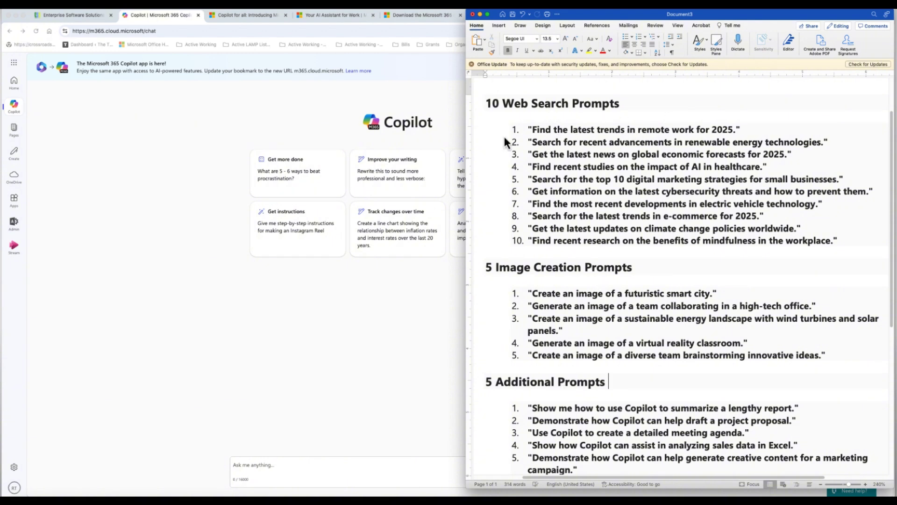
pyautogui.click(248, 339)
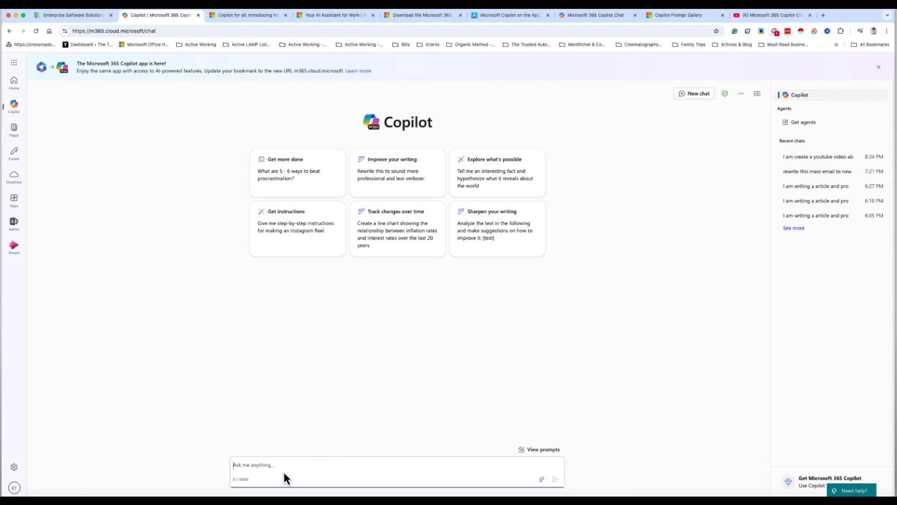
pyautogui.doubleClick(243, 480)
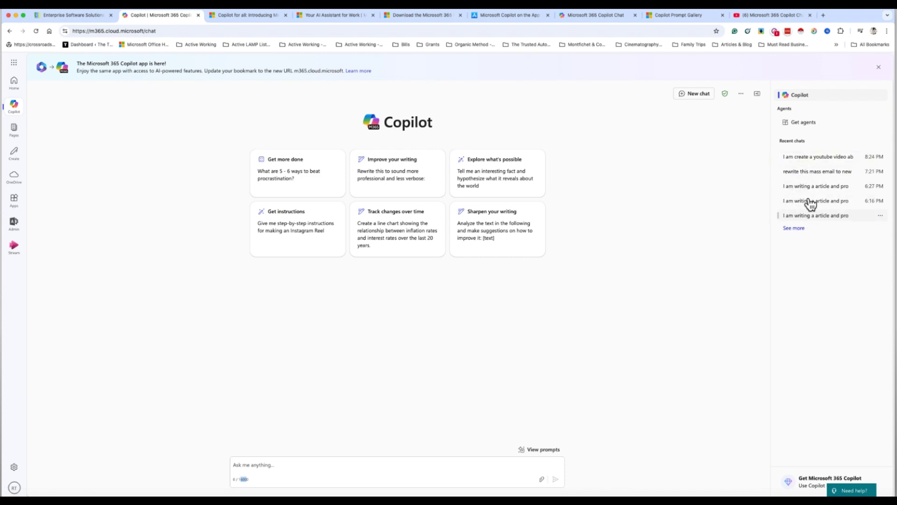
# Expand the full list of recent chats and view the options for the oldest one, "What is the average adobe deal".
pyautogui.click(795, 230)
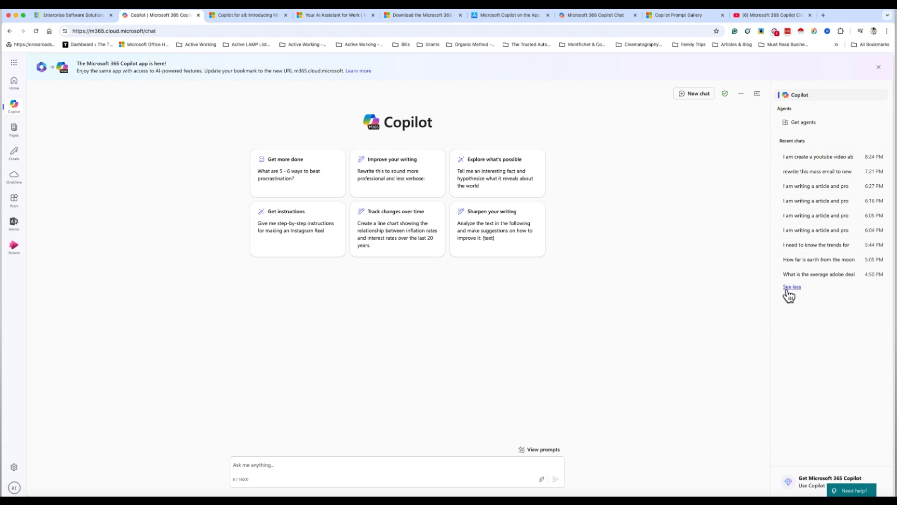
pyautogui.click(882, 275)
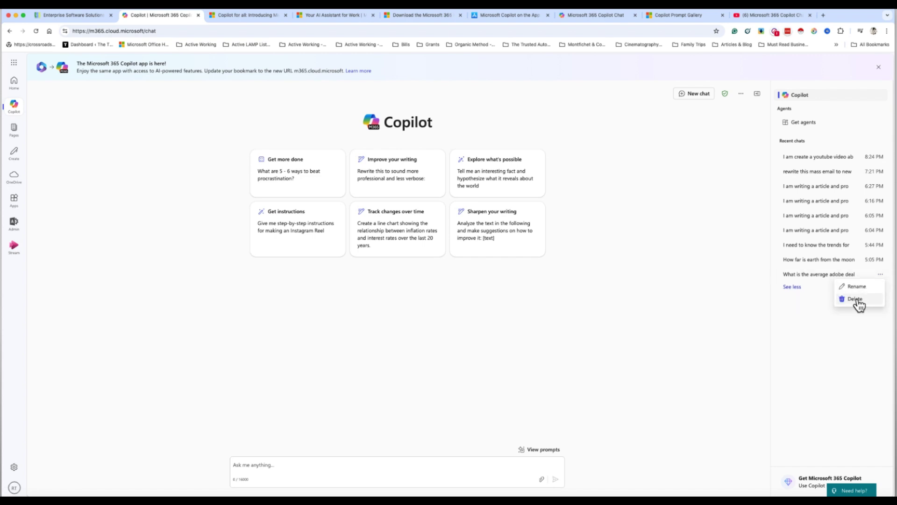
pyautogui.click(750, 251)
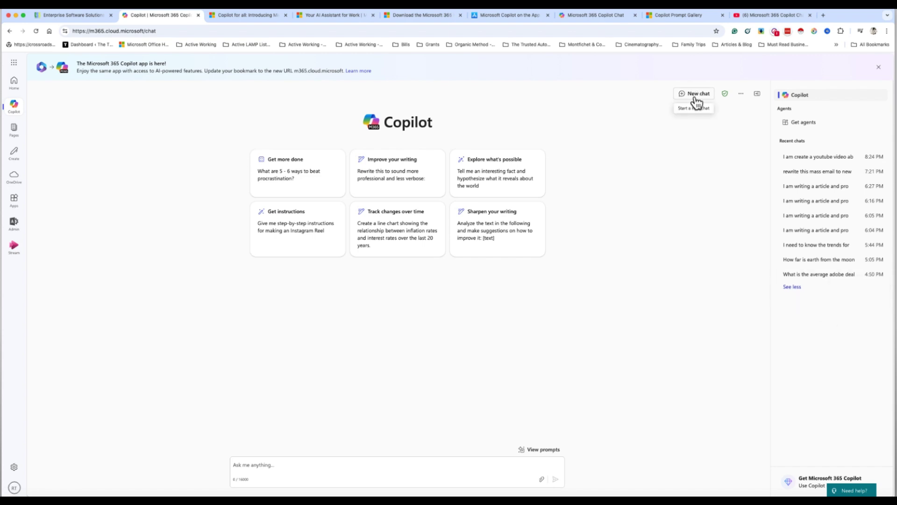
# Copy the longer "Imagine you're planning a virtual event" prompt from the Word document and submit it in the Copilot chat.
pyautogui.click(281, 469)
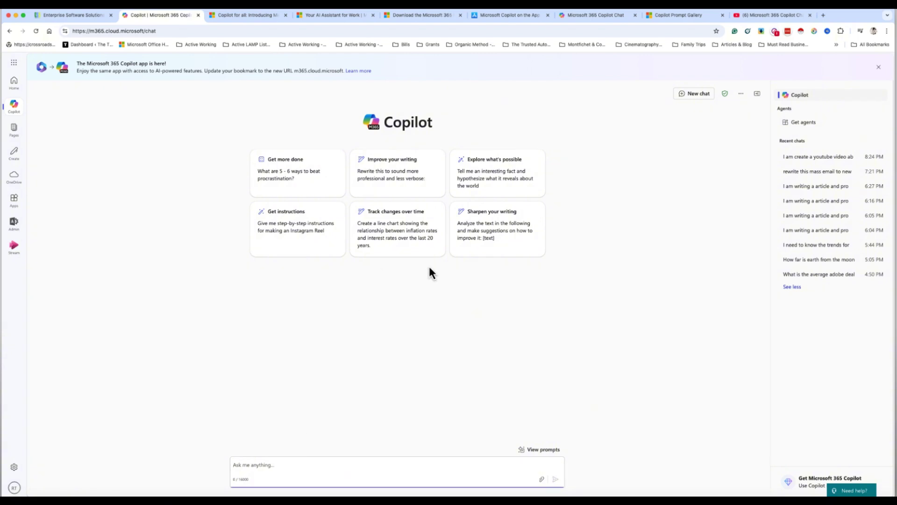
pyautogui.press('super+Tab')
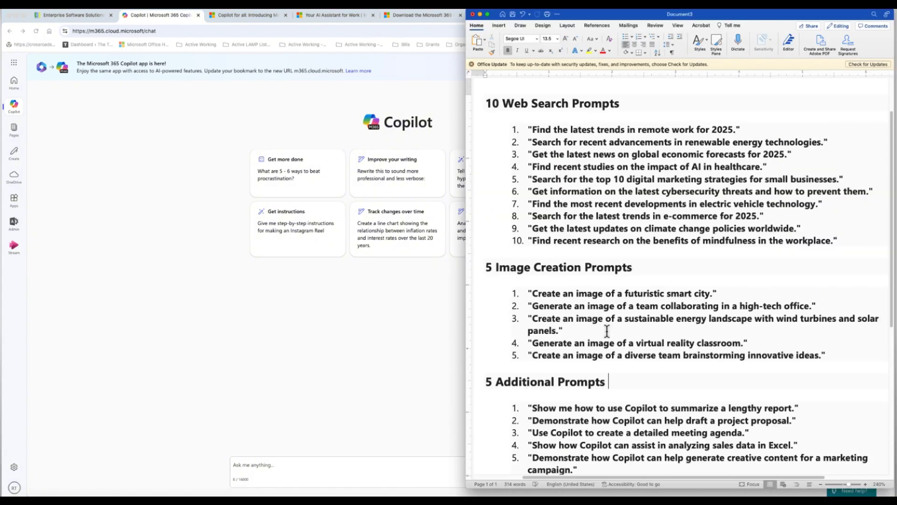
pyautogui.scroll(-3, 607, 331)
pyautogui.scroll(5, 609, 336)
pyautogui.scroll(-8, 610, 338)
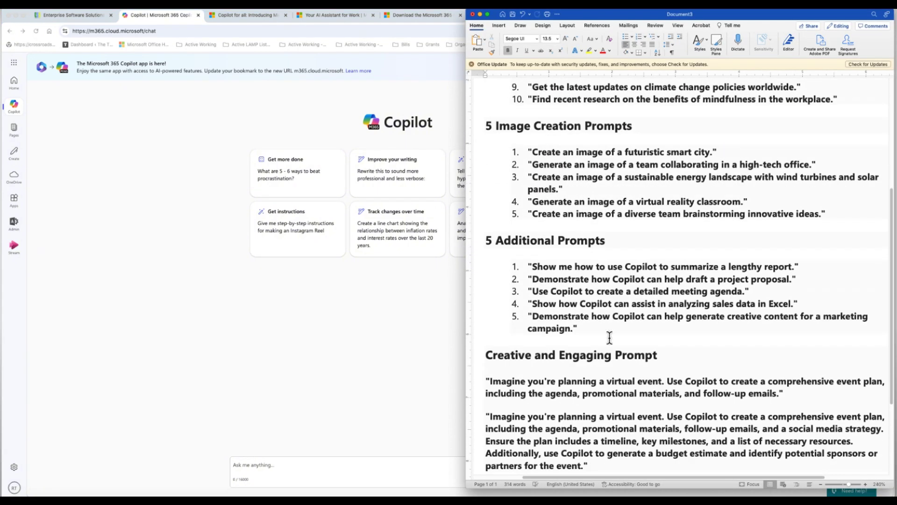
pyautogui.scroll(-3, 609, 337)
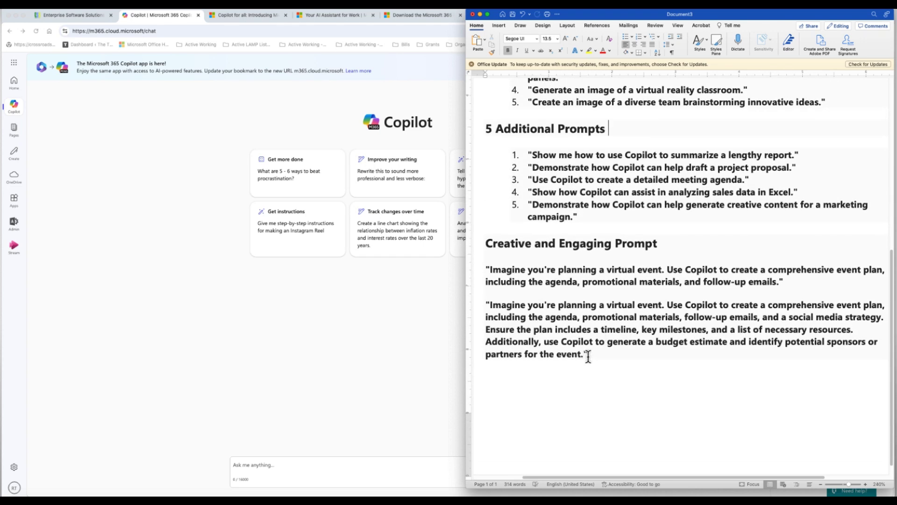
pyautogui.moveTo(588, 356); pyautogui.dragTo(492, 309)
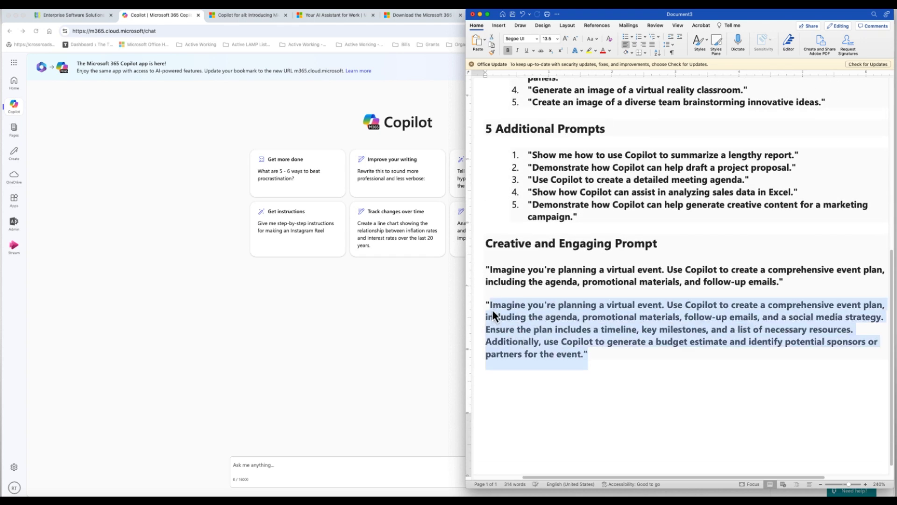
pyautogui.press('super+c')
pyautogui.click(265, 464)
pyautogui.press('super+v')
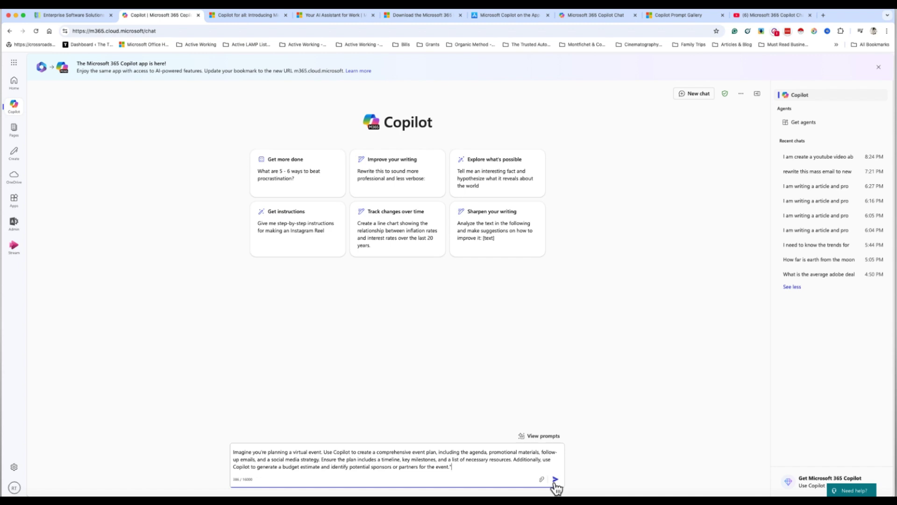
pyautogui.press('Return')
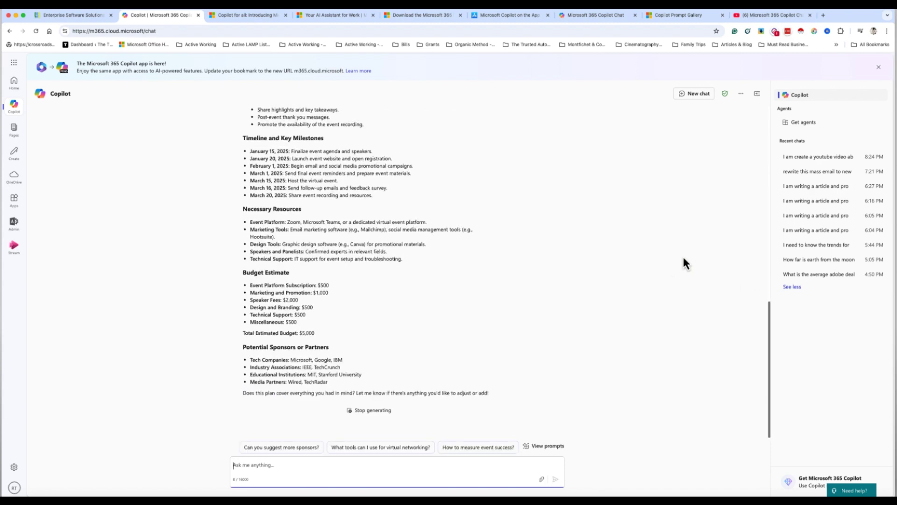
# Copy the first web search prompt, "Find the latest trends in remote work for 2025", from the Word document and submit it to Copilot.
pyautogui.press('super+Tab')
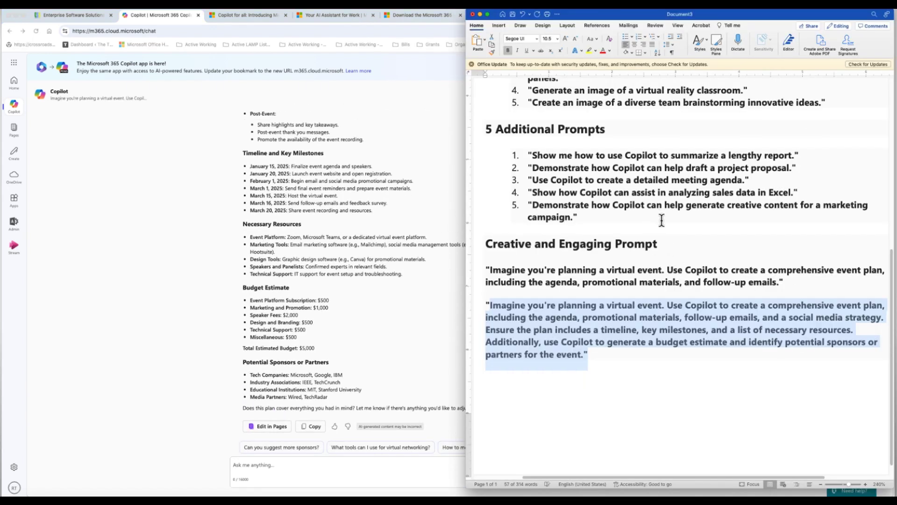
pyautogui.scroll(3, 656, 227)
pyautogui.scroll(3, 656, 226)
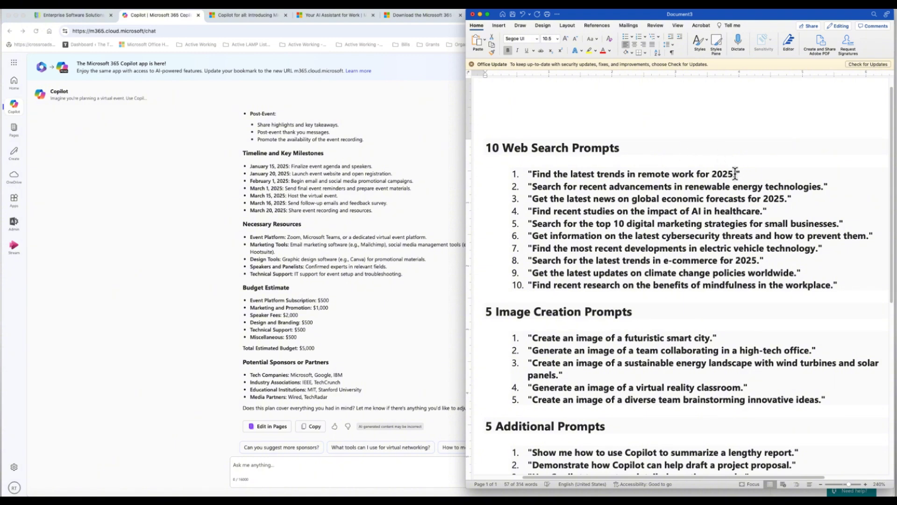
pyautogui.moveTo(732, 174); pyautogui.dragTo(533, 175)
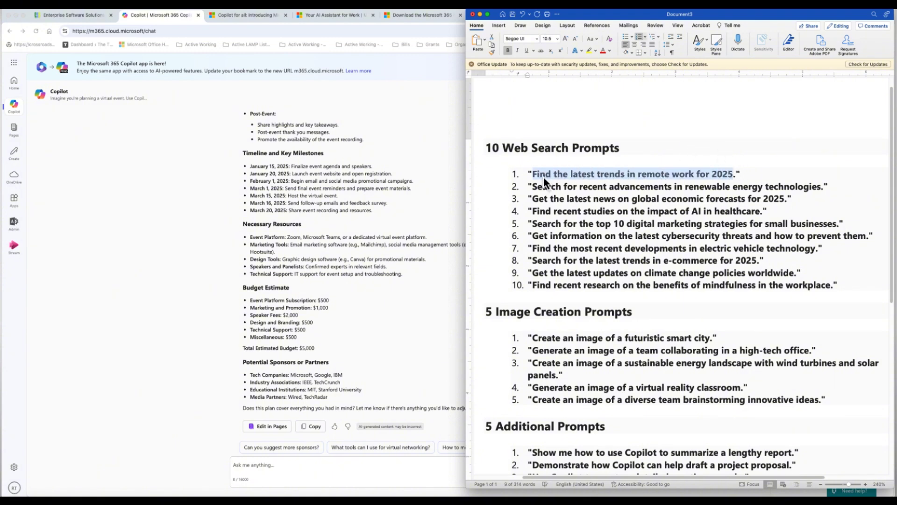
pyautogui.click(279, 459)
pyautogui.press('super+v')
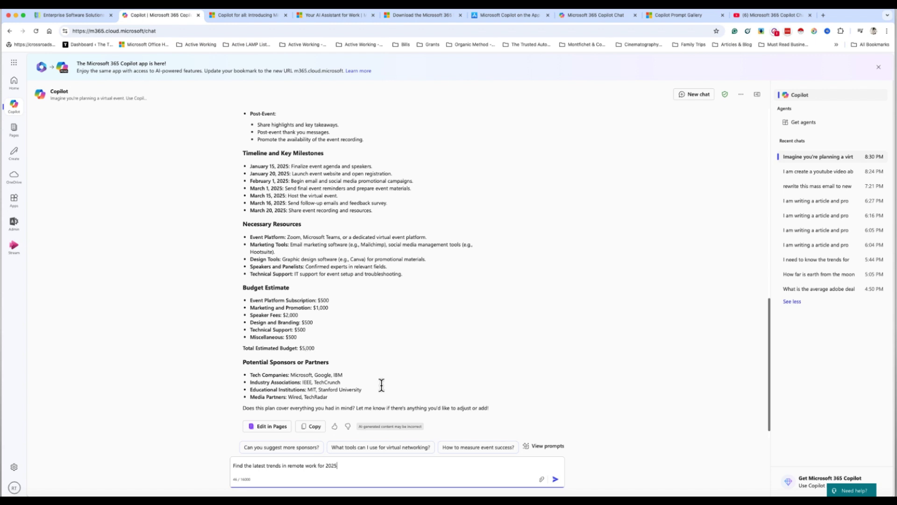
pyautogui.click(556, 482)
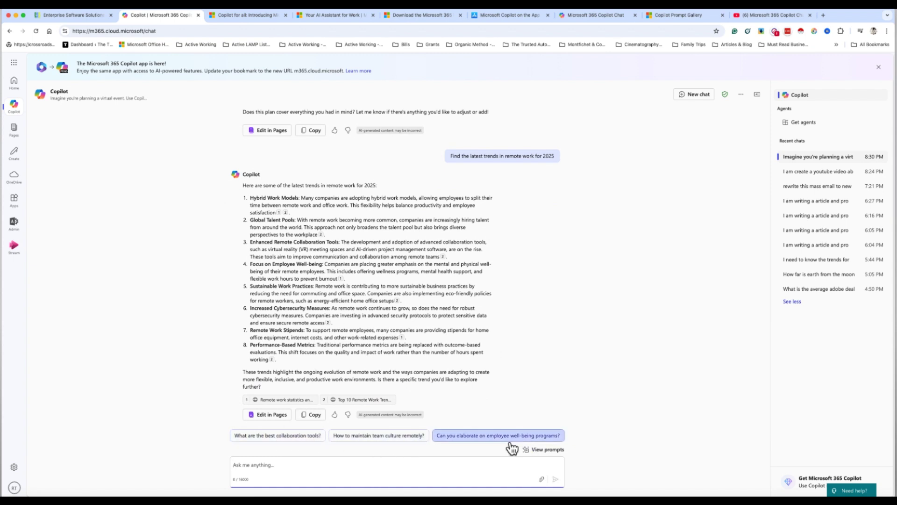
# View the Copilot Prompt Gallery, and submit the suggested follow-up question "What are the best collaboration tools?".
pyautogui.click(547, 451)
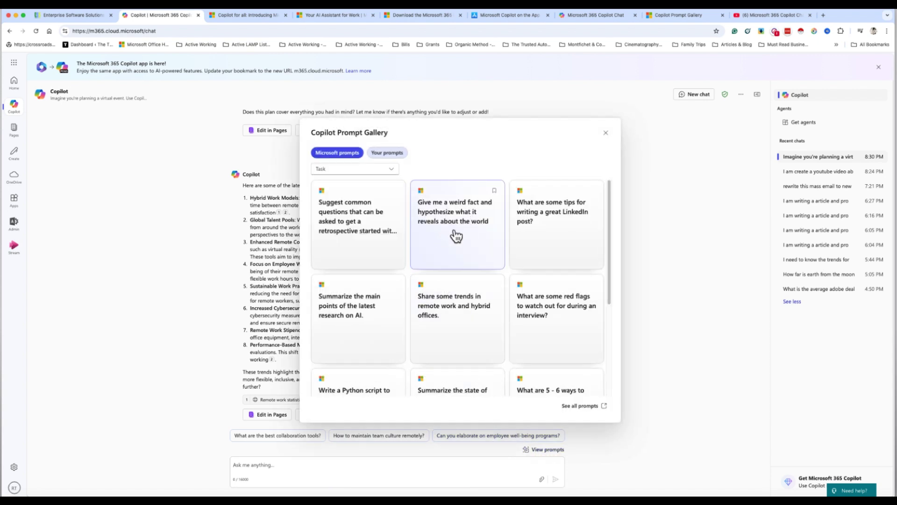
pyautogui.click(606, 133)
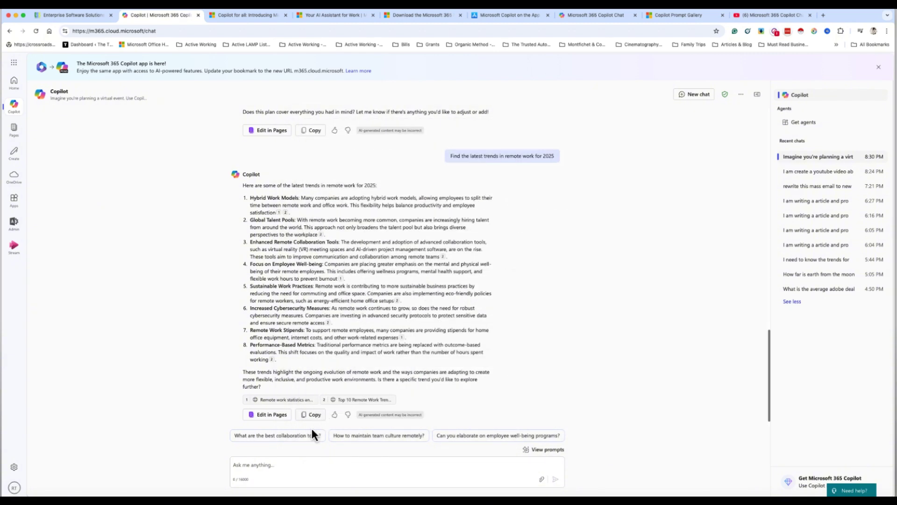
pyautogui.click(287, 436)
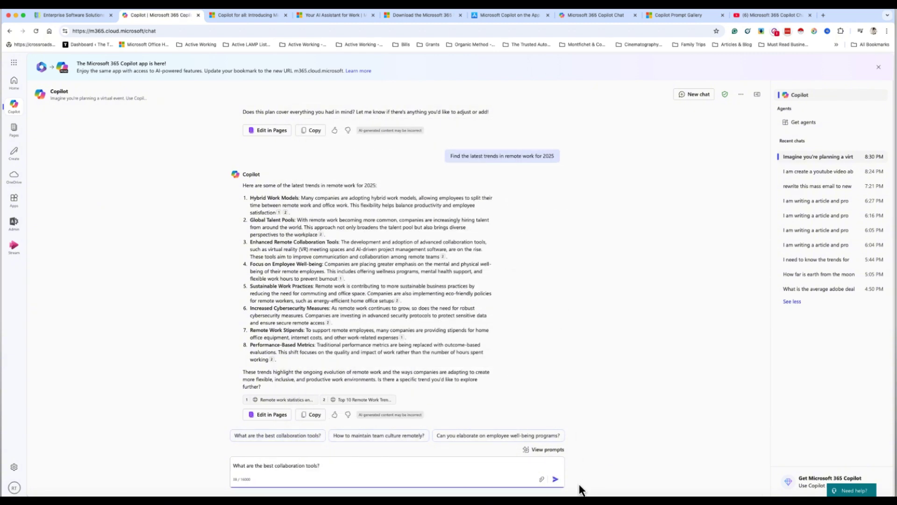
pyautogui.click(555, 479)
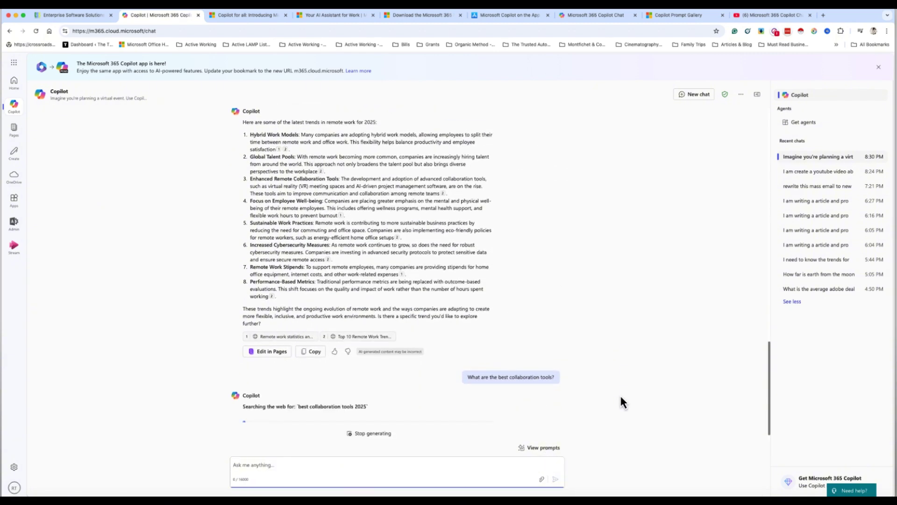
# Copy "Search for recent advancements in renewable energy technologies" from the Word prompt list and submit it in the Copilot chat.
pyautogui.press('super+Tab')
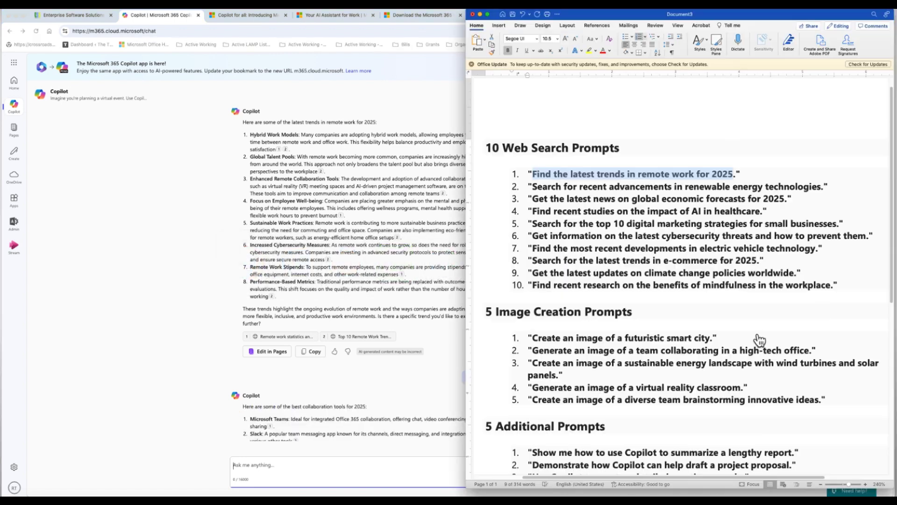
pyautogui.click(651, 261)
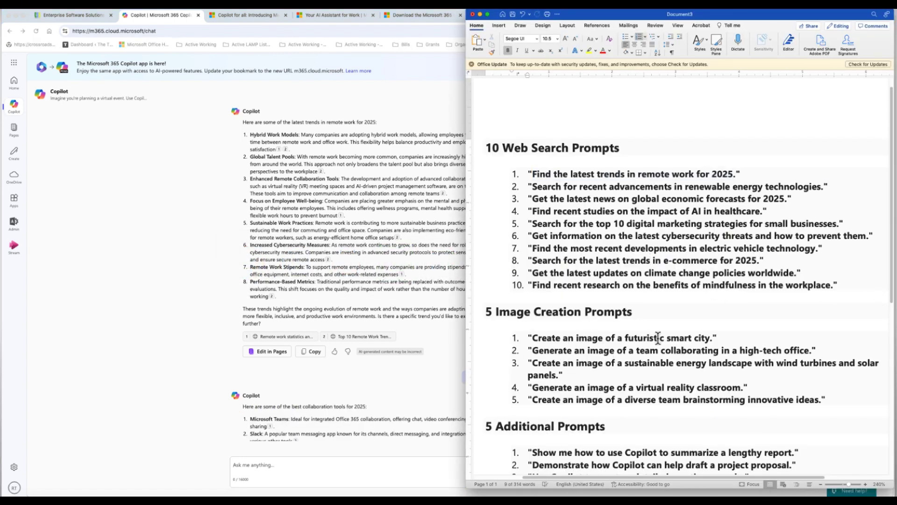
pyautogui.moveTo(533, 186); pyautogui.dragTo(790, 187)
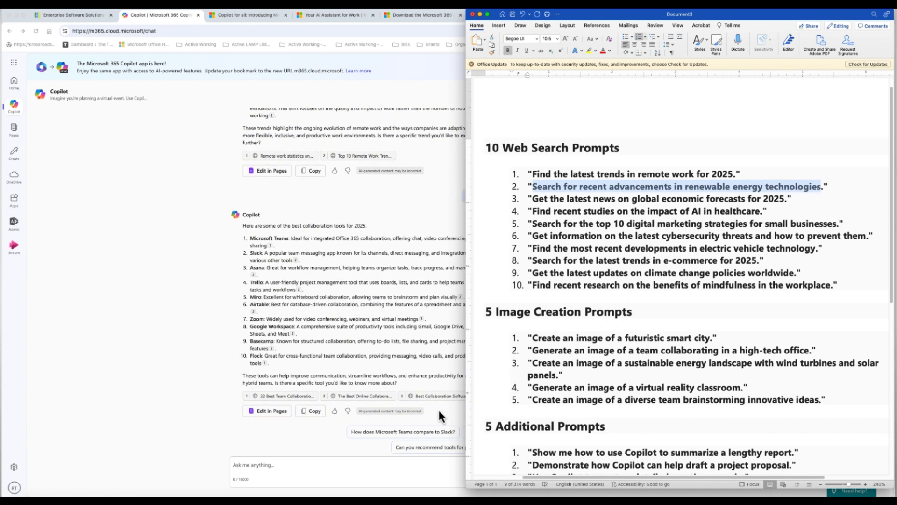
pyautogui.click(299, 475)
pyautogui.press('super+v')
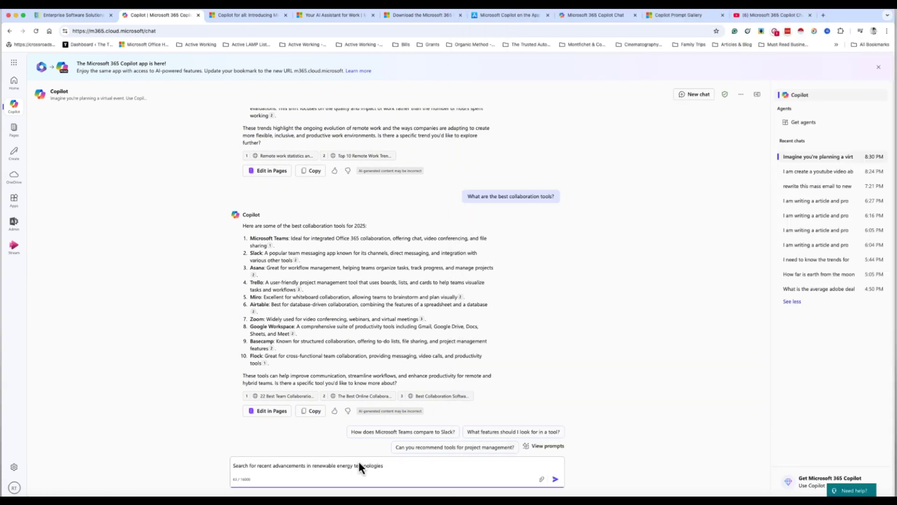
pyautogui.press('Return')
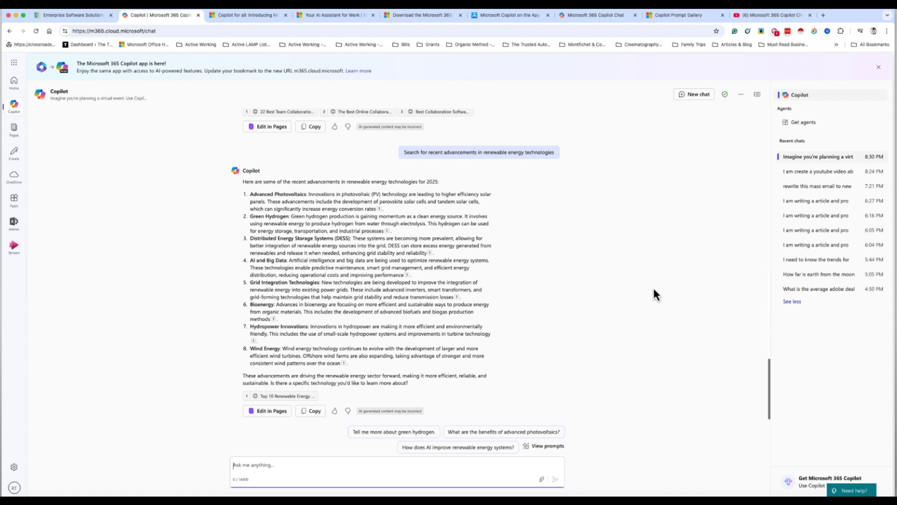
# Copy "Find recent studies on the impact of AI in healthcare" from the Word list, submit it to Copilot and read the answer.
pyautogui.press('super+Tab')
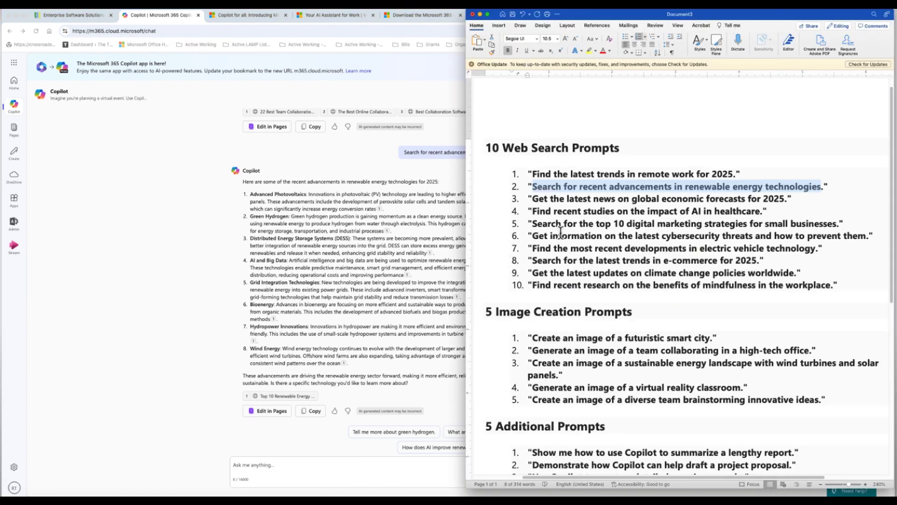
pyautogui.moveTo(532, 211); pyautogui.dragTo(755, 209)
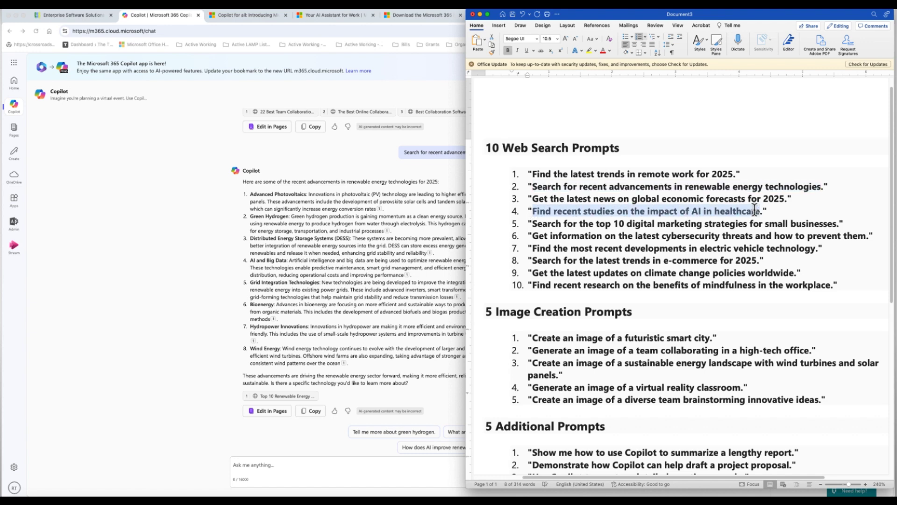
pyautogui.click(368, 460)
pyautogui.press('super+v')
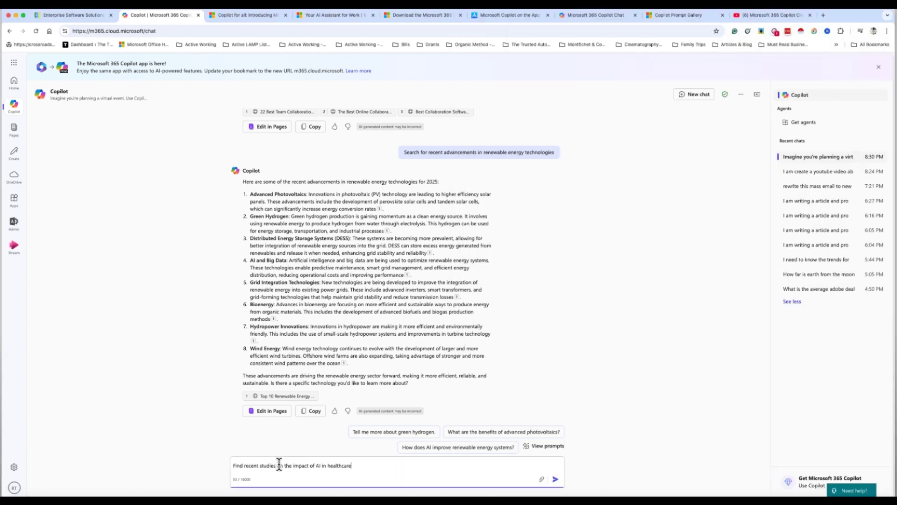
pyautogui.press('Return')
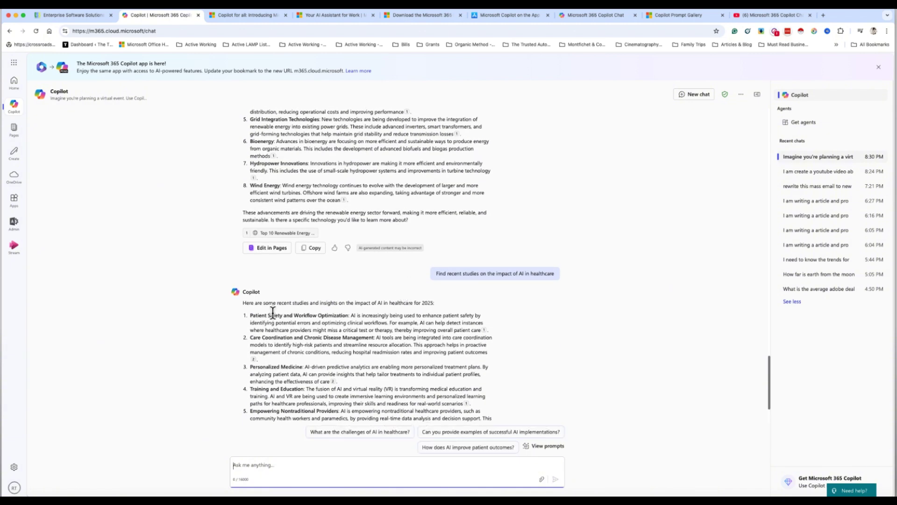
pyautogui.scroll(-3, 273, 312)
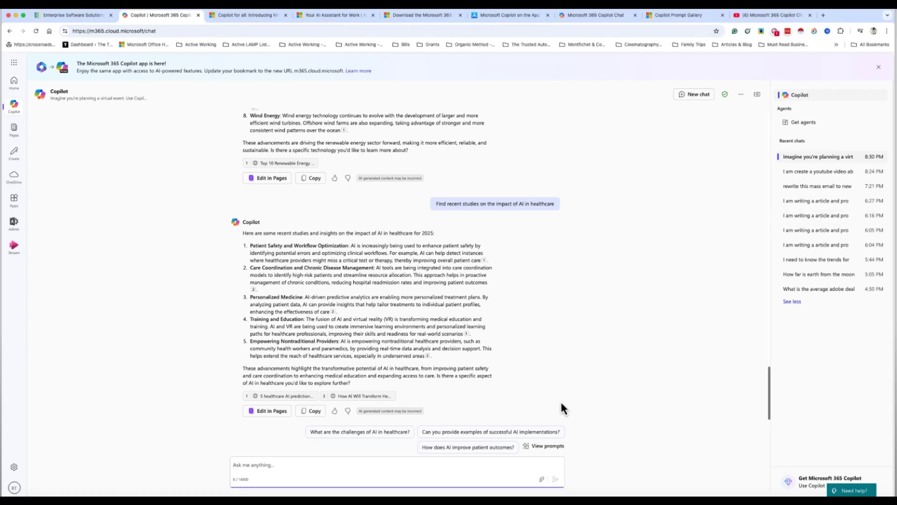
# Copy "Get information on the latest cybersecurity threats and how to prevent them" from the Word list and submit it to Copilot.
pyautogui.press('super+Tab')
pyautogui.press('super+Tab')
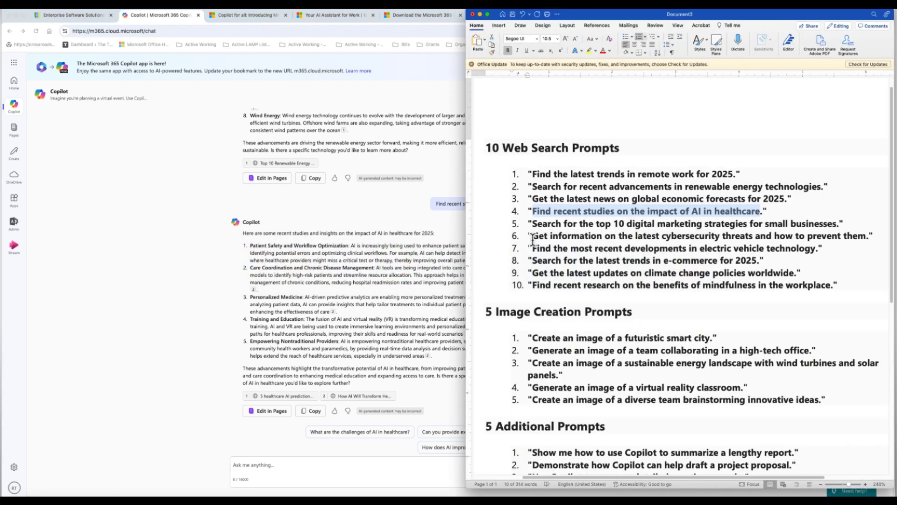
pyautogui.moveTo(533, 239); pyautogui.dragTo(849, 240)
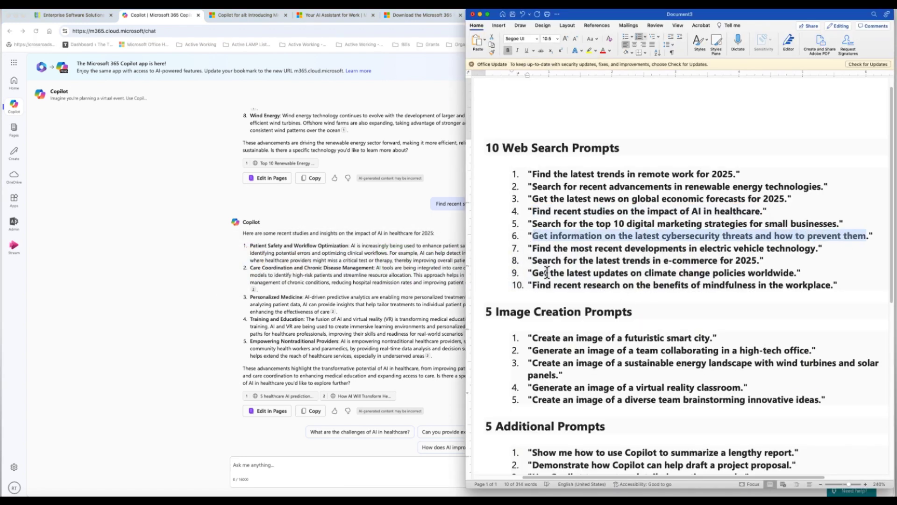
pyautogui.click(262, 469)
pyautogui.hotkey('ctrl', 'v')
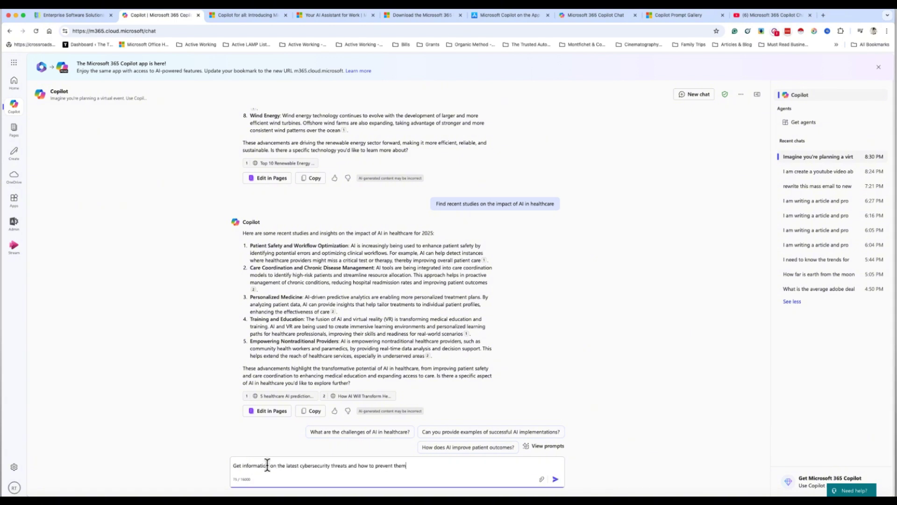
pyautogui.press('Return')
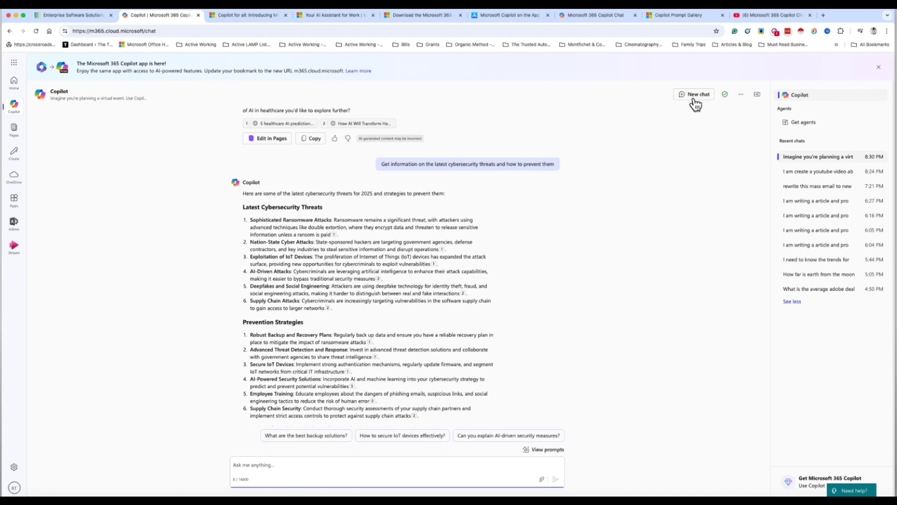
# Examine the current conversation's entry in the recent chats, its rename and delete options, the side panel and the enterprise data protection notice.
pyautogui.click(695, 96)
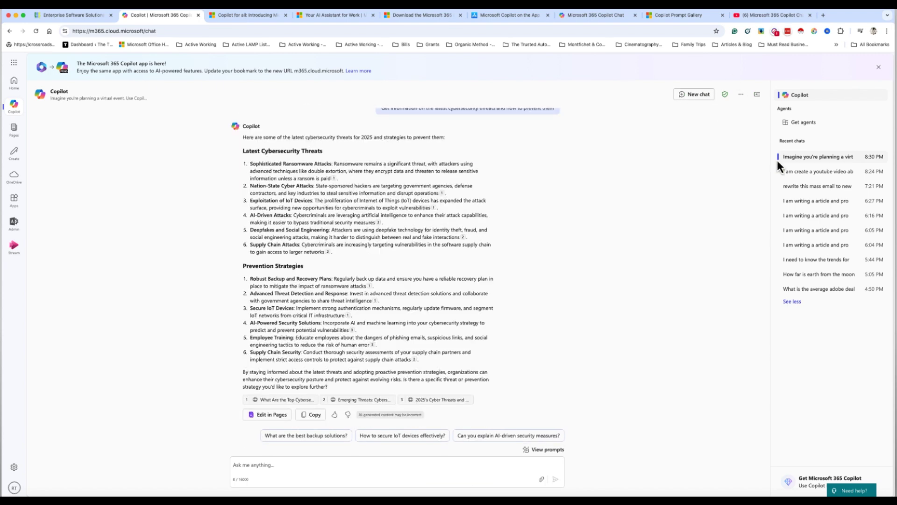
pyautogui.click(817, 159)
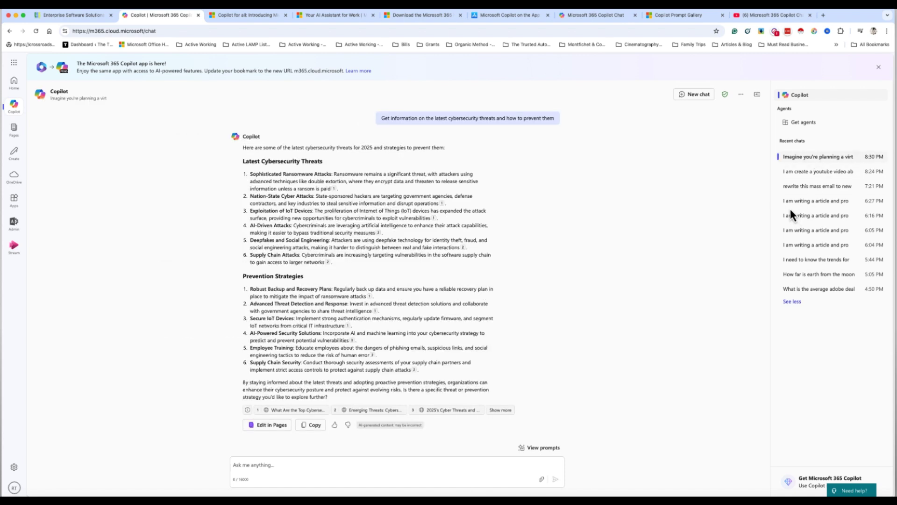
pyautogui.click(880, 157)
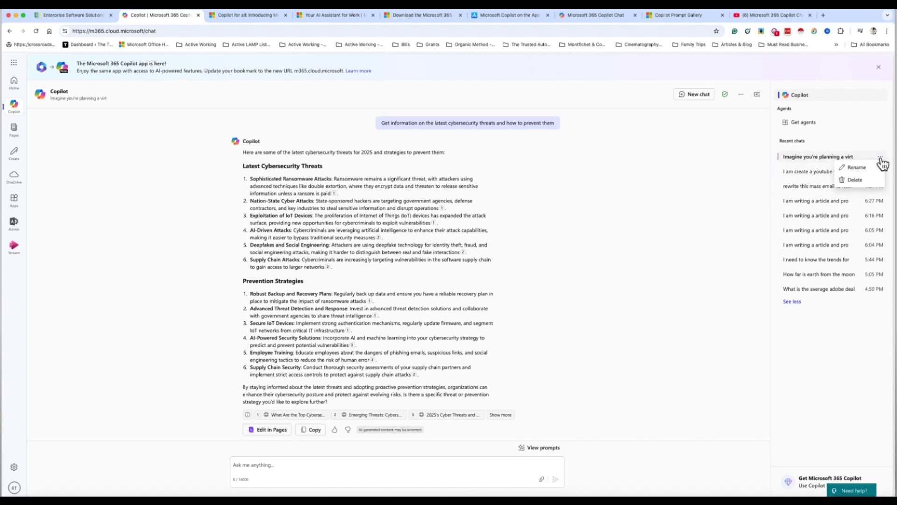
pyautogui.click(801, 360)
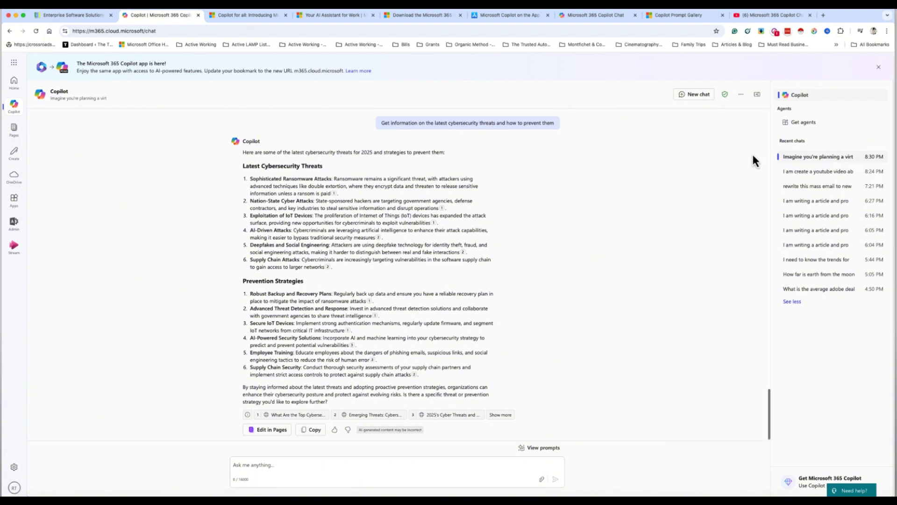
pyautogui.click(742, 96)
pyautogui.click(757, 95)
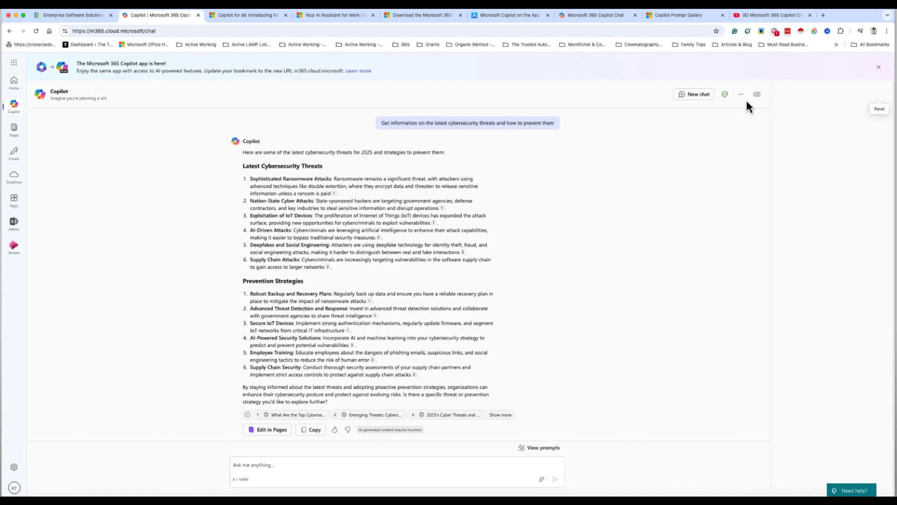
pyautogui.moveTo(725, 96)
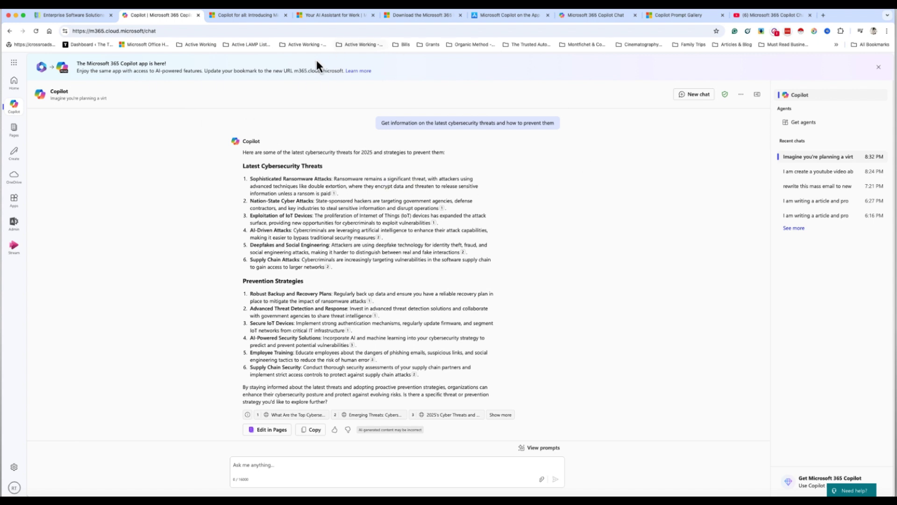
# Review the "Copilot for all: Introducing Microsoft 365 Copilot Chat" blog post and enlarge its feature comparison table.
pyautogui.click(257, 20)
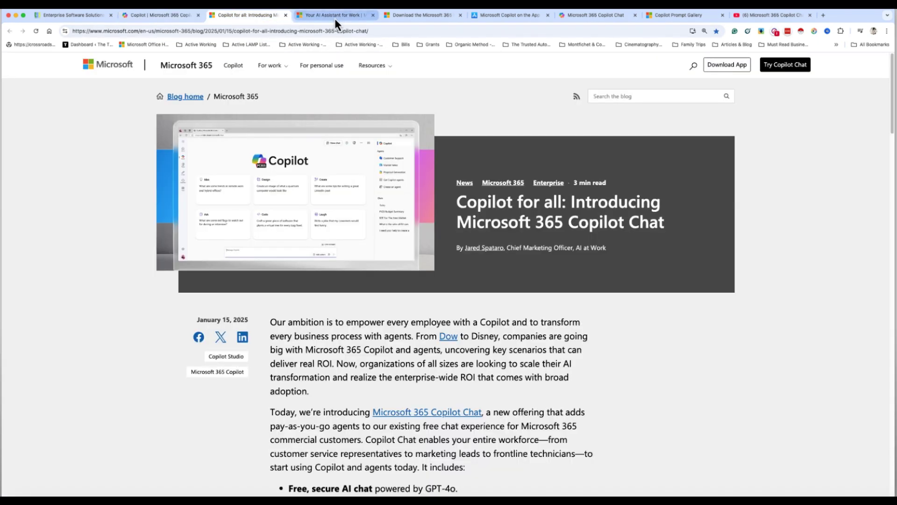
pyautogui.scroll(-4, 460, 321)
pyautogui.scroll(-5, 460, 322)
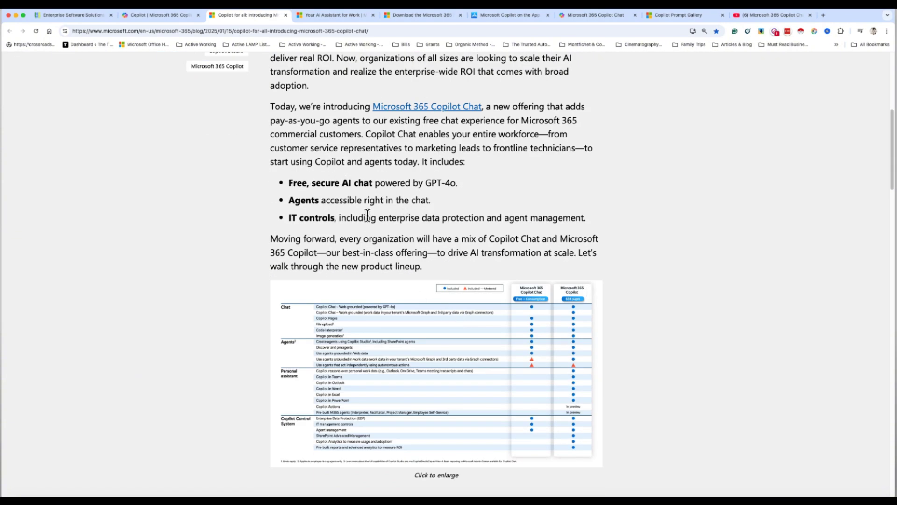
pyautogui.scroll(-2, 348, 227)
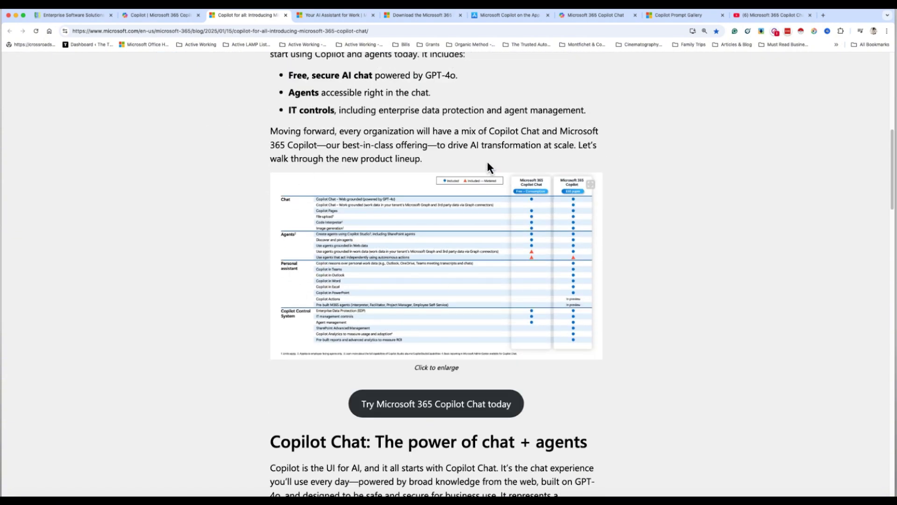
pyautogui.click(494, 225)
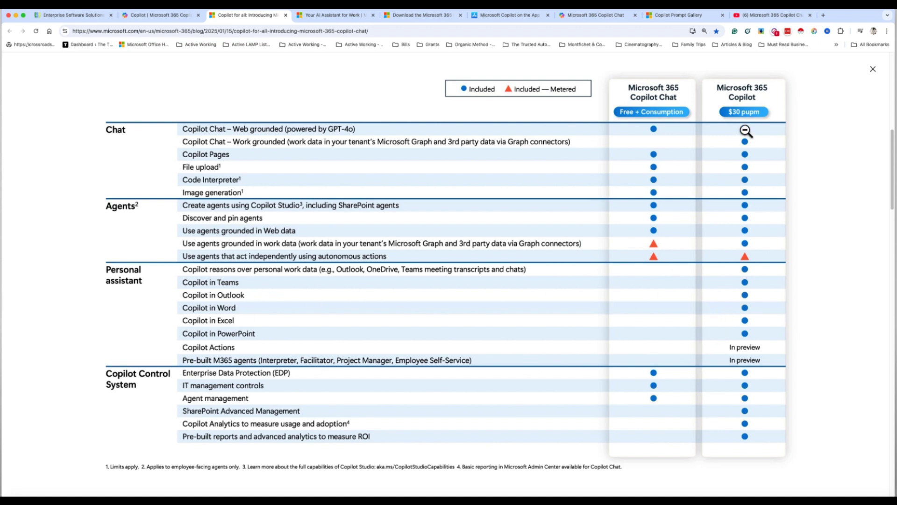
# Look through Microsoft's "Copilot for all" product page down to the role-based agents section.
pyautogui.click(330, 16)
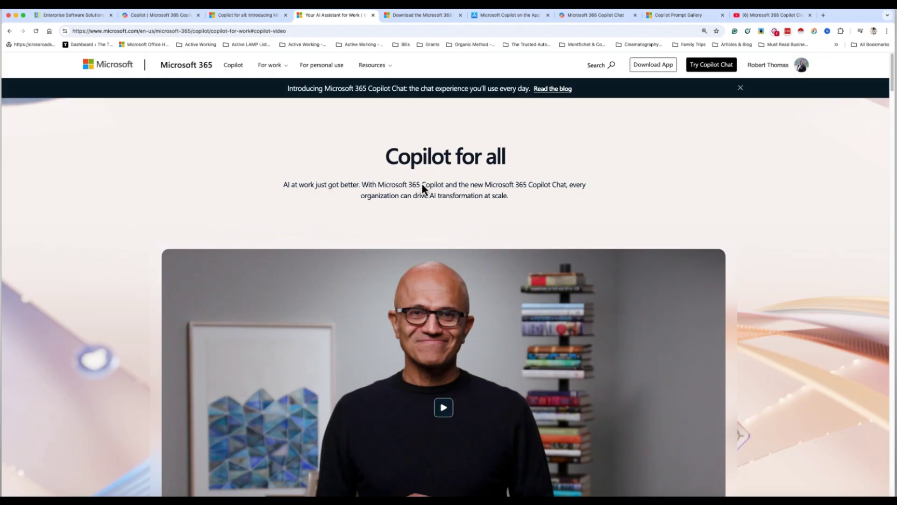
pyautogui.scroll(-10, 421, 187)
pyautogui.scroll(-20, 459, 195)
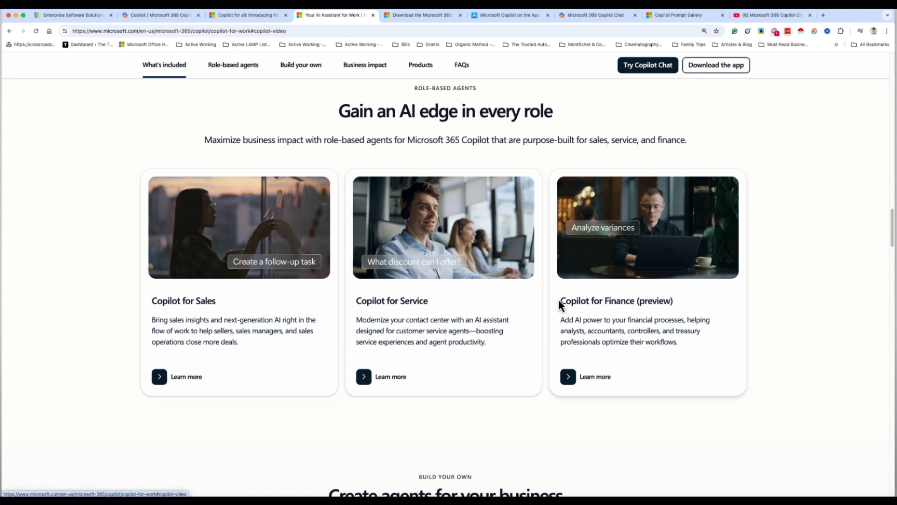
# Review the Microsoft 365 Copilot mobile app download page with its list of mobile apps, and view Microsoft Copilot's App Store page.
pyautogui.click(437, 17)
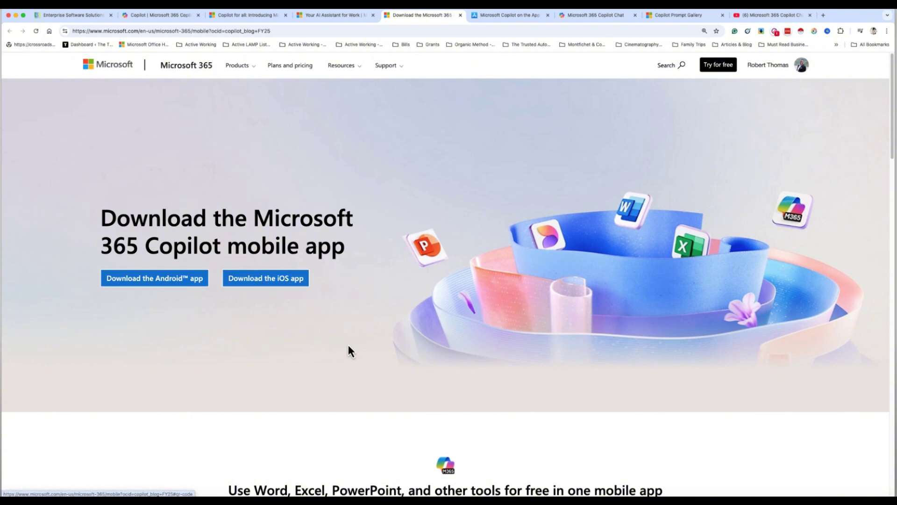
pyautogui.scroll(-15, 336, 349)
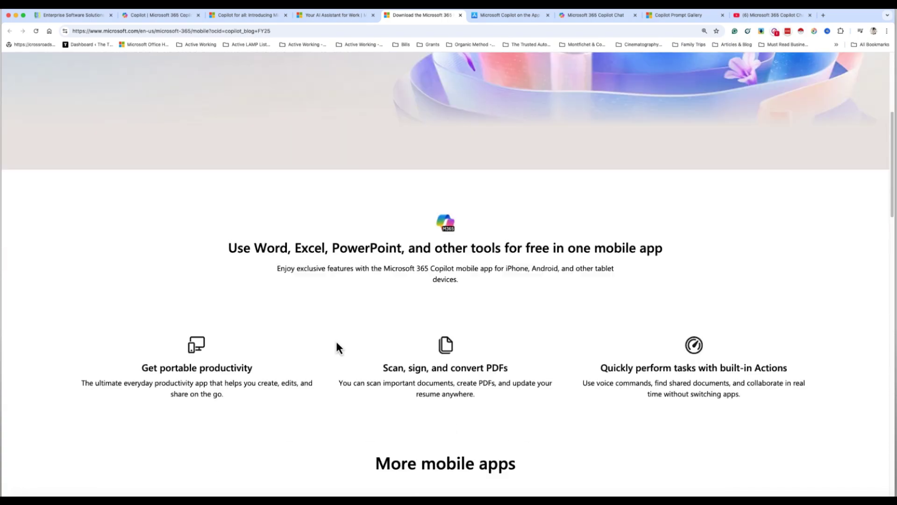
pyautogui.scroll(15, 339, 346)
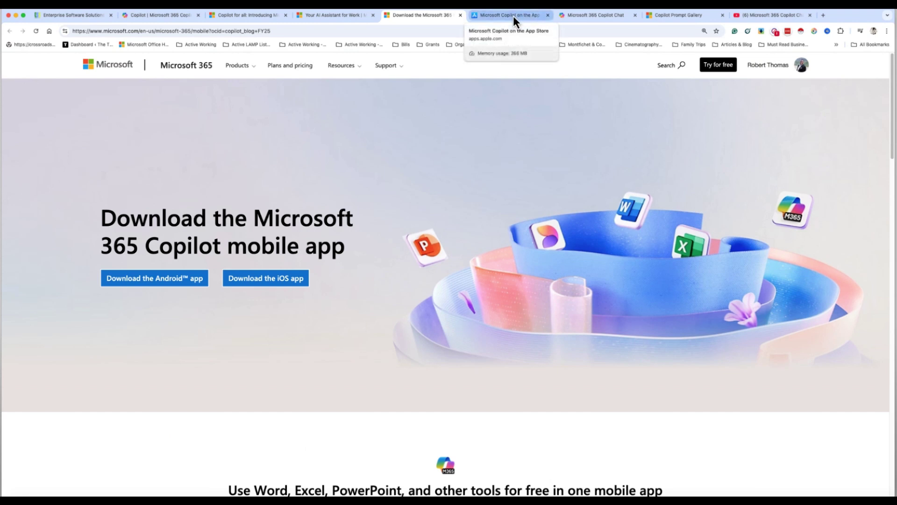
pyautogui.scroll(-15, 340, 237)
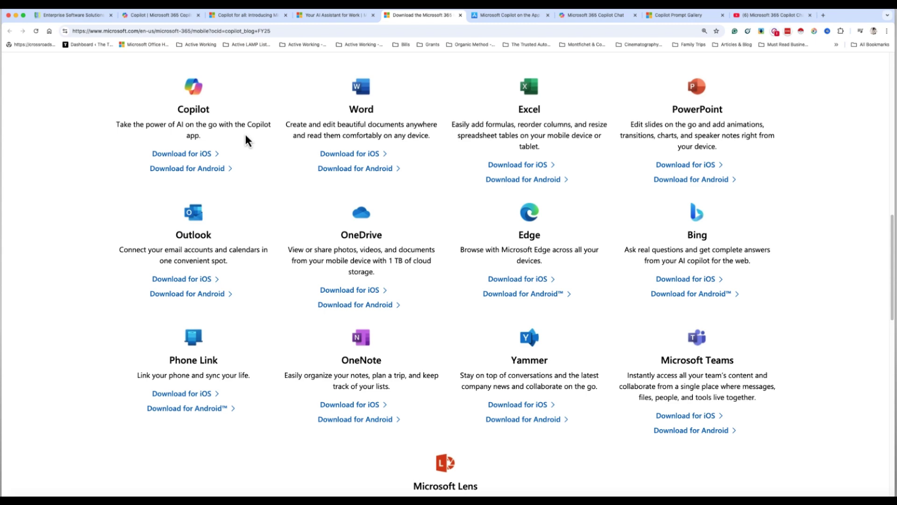
pyautogui.scroll(15, 442, 225)
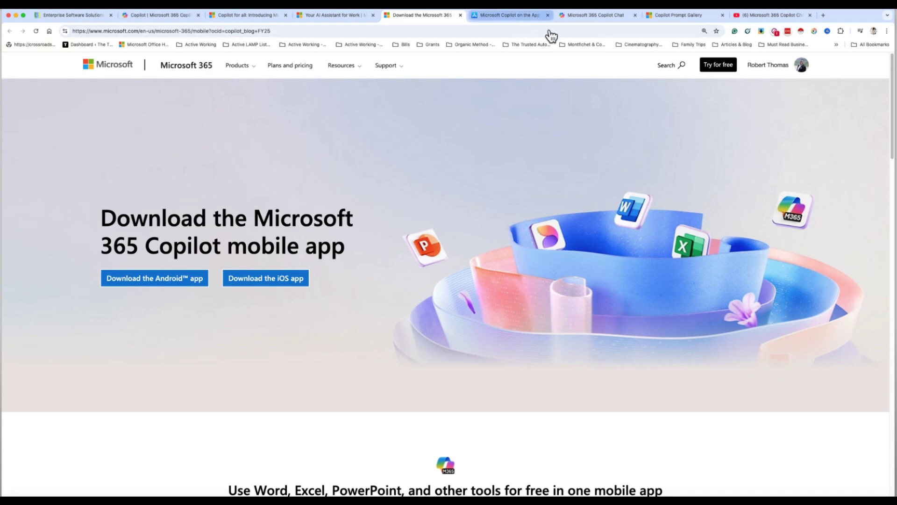
pyautogui.click(515, 18)
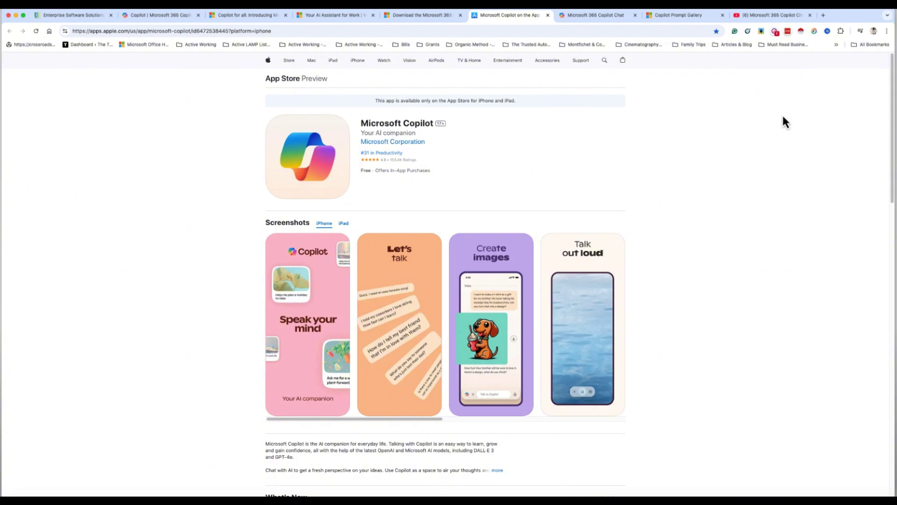
# View the Microsoft 365 Copilot Chat and Copilot Prompt Gallery pages, and move the gallery's browser tab ahead of the chat's.
pyautogui.click(608, 18)
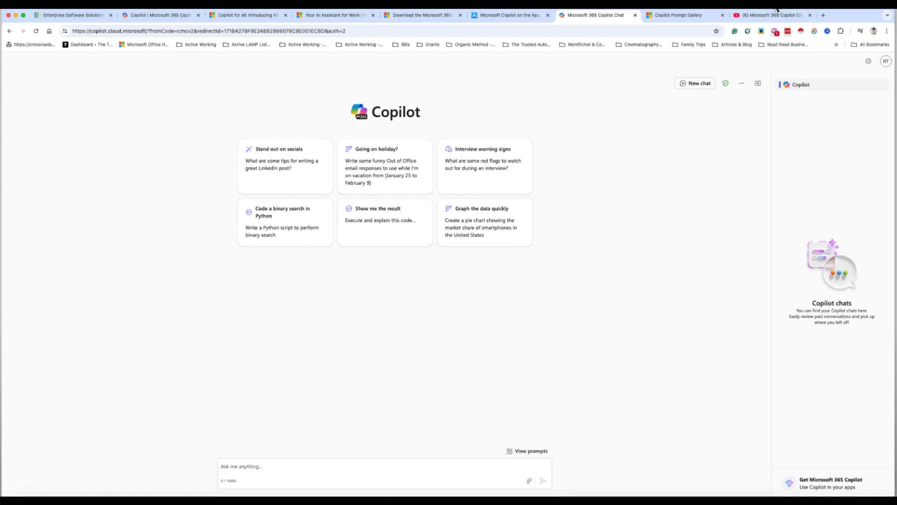
pyautogui.click(686, 17)
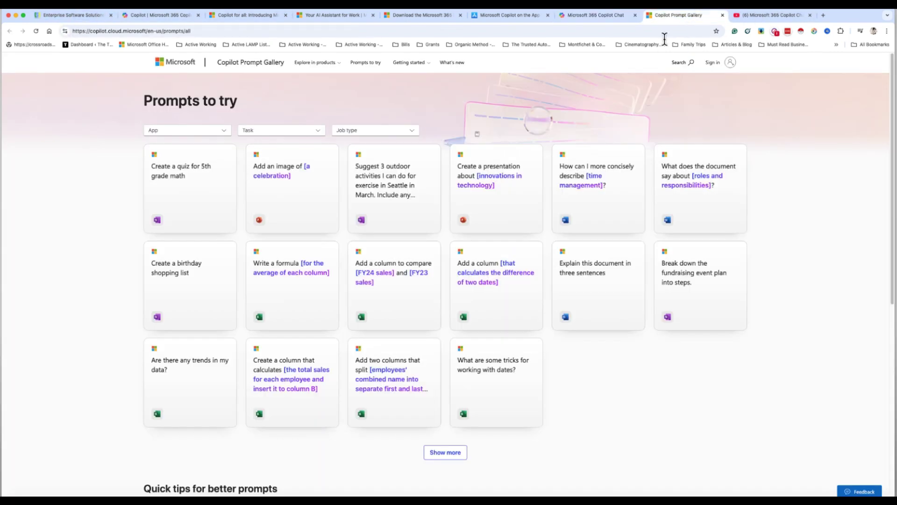
pyautogui.moveTo(679, 18); pyautogui.dragTo(590, 14)
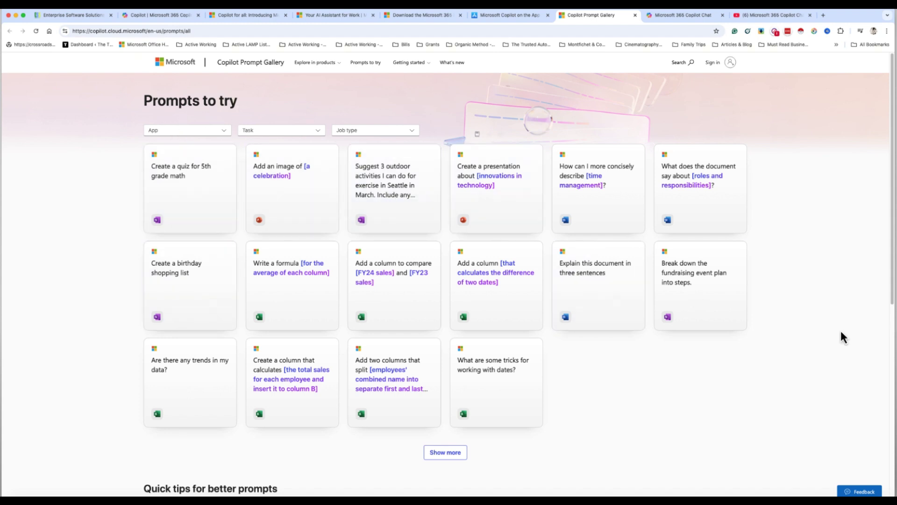
# Copy "Create an image of a futuristic smart city" from the Word document and submit it in a new Copilot chat.
pyautogui.press('super+Tab')
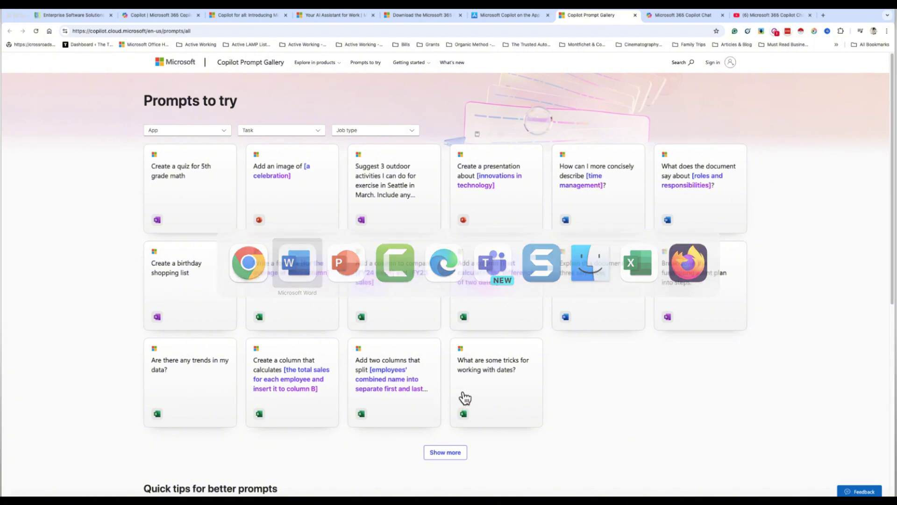
pyautogui.scroll(-2, 637, 309)
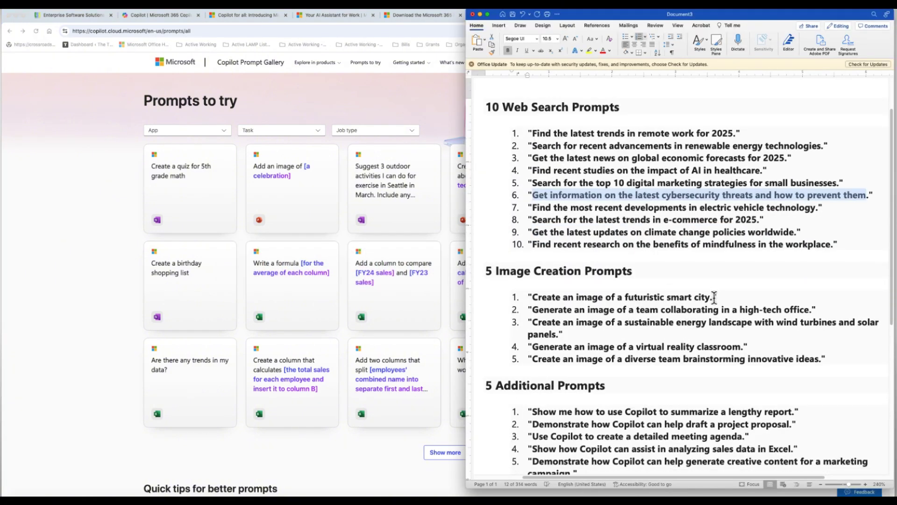
pyautogui.moveTo(711, 297); pyautogui.dragTo(542, 295)
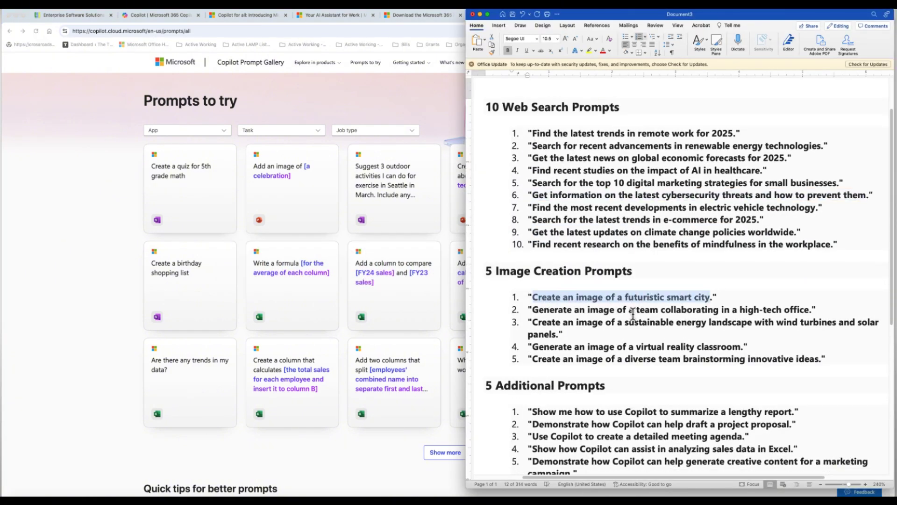
pyautogui.click(412, 87)
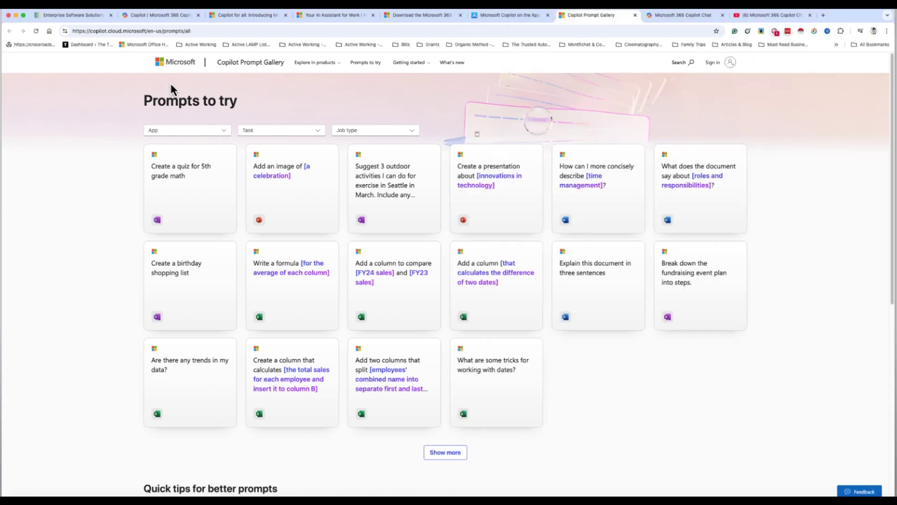
pyautogui.click(155, 18)
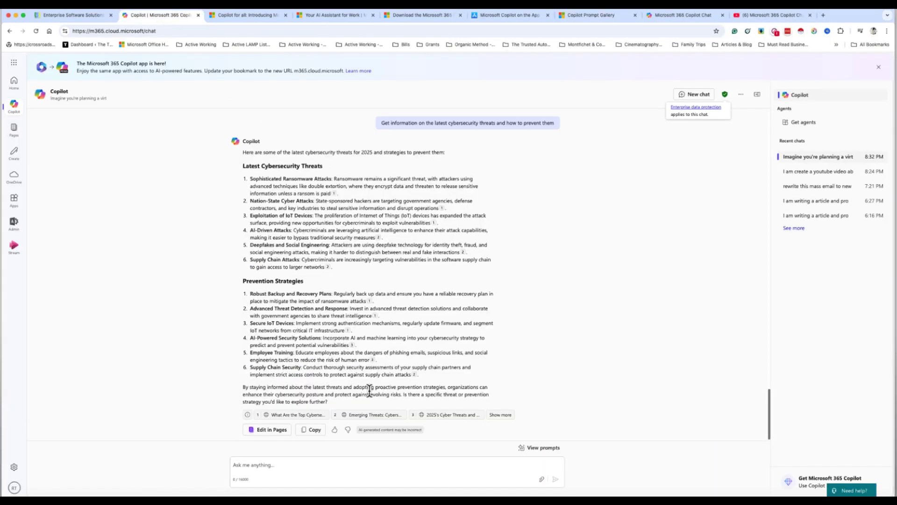
pyautogui.click(695, 94)
pyautogui.click(281, 468)
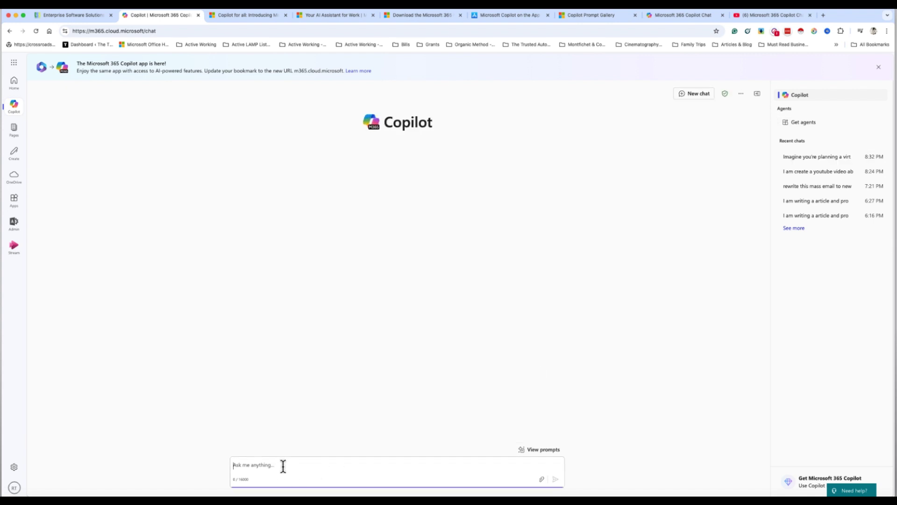
pyautogui.write('Create an image of a futuristic smart city')
pyautogui.click(556, 480)
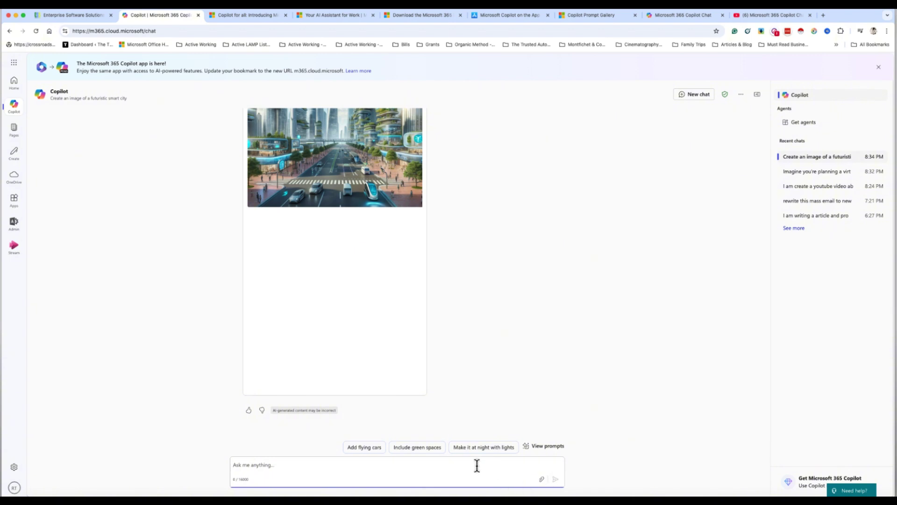
# Attach the "Detailed occupation by sex and education ACS 2022 Part 1.xlsx" spreadsheet to the Copilot message and open its file link.
pyautogui.click(541, 479)
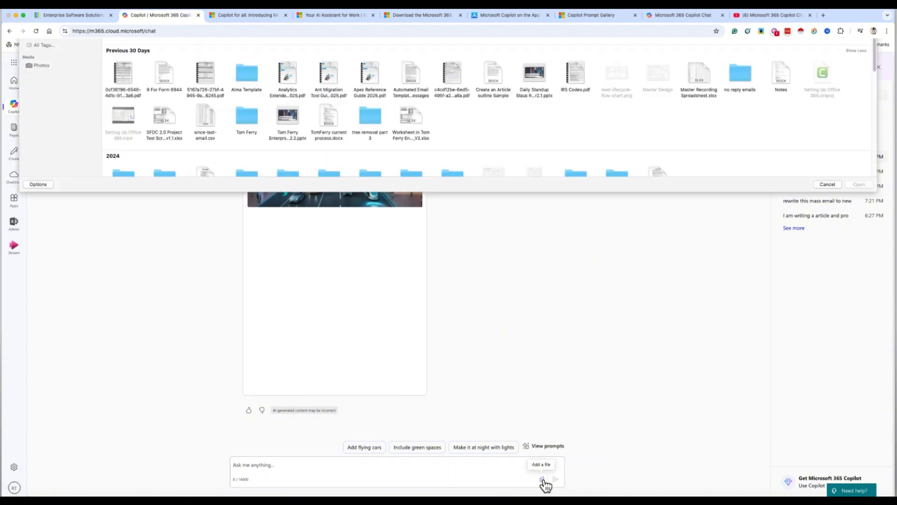
pyautogui.doubleClick(245, 86)
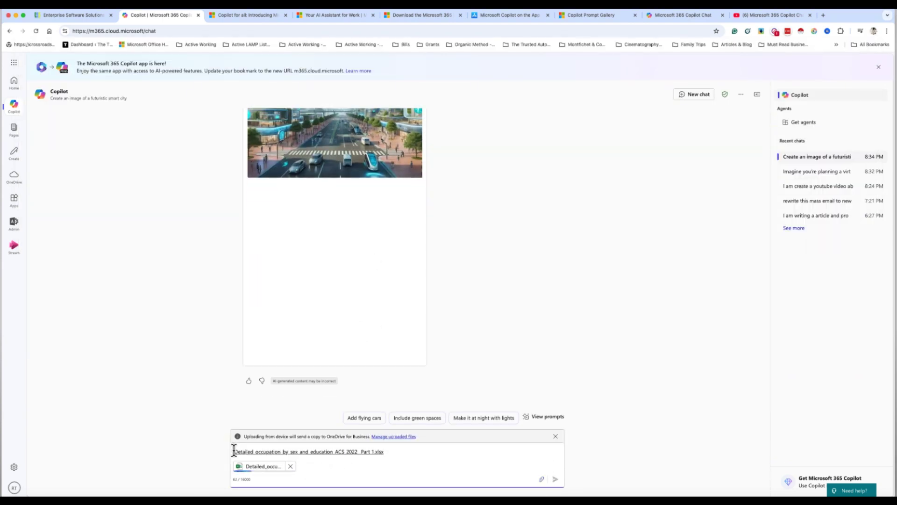
pyautogui.click(237, 451)
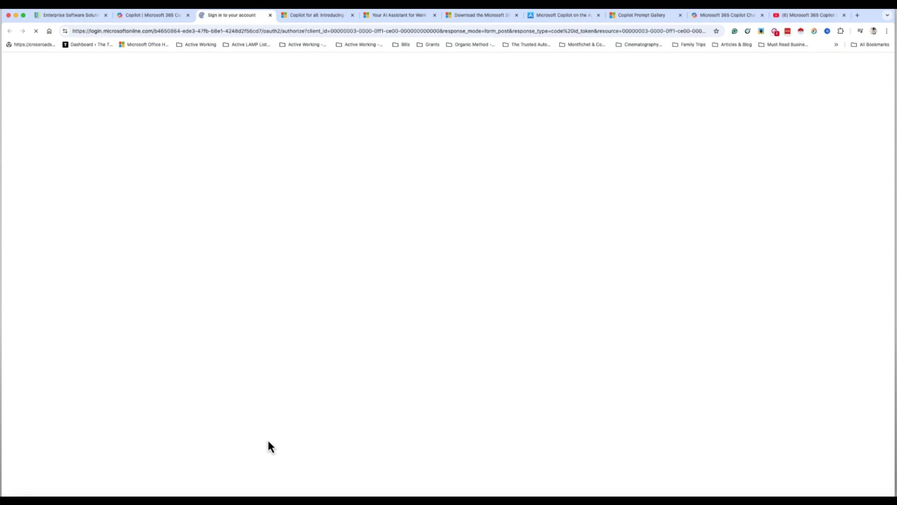
# Close the account sign-in page, dismiss the duplicate-file notice, and remove the attached spreadsheet from the Copilot message.
pyautogui.click(270, 16)
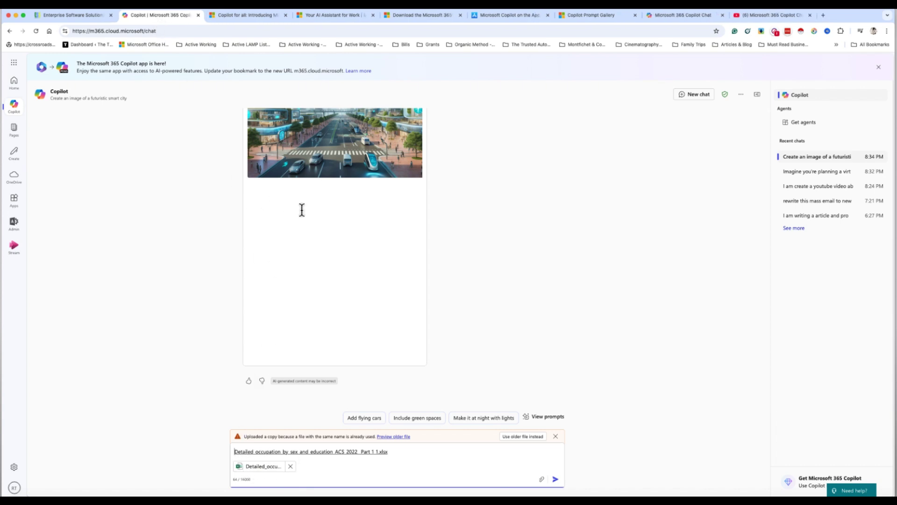
pyautogui.scroll(2, 417, 299)
pyautogui.scroll(3, 418, 297)
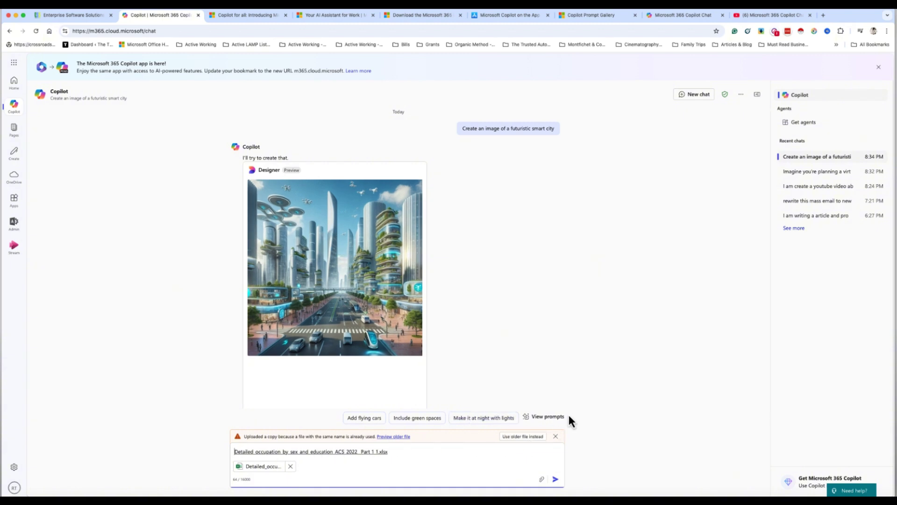
pyautogui.click(556, 436)
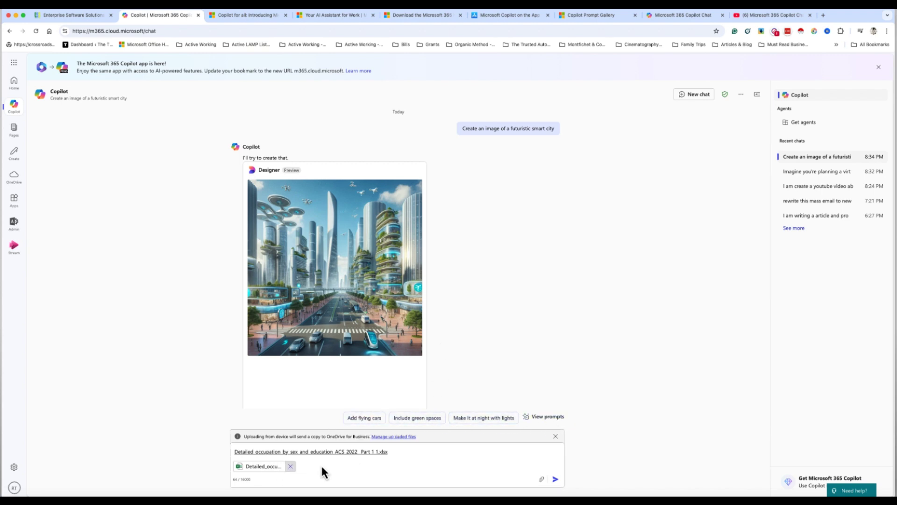
pyautogui.click(290, 466)
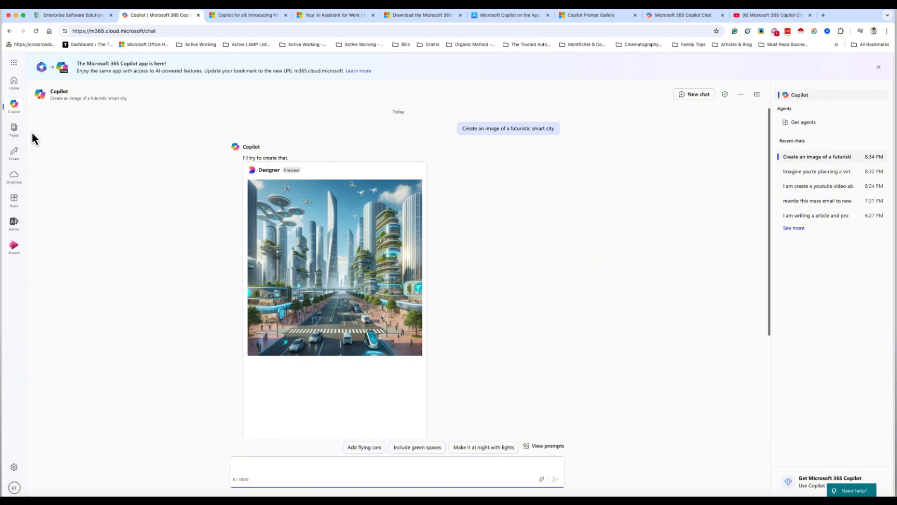
# Go to the Microsoft 365 home page and open the Microsoft 365 Copilot app from the app launcher.
pyautogui.click(14, 64)
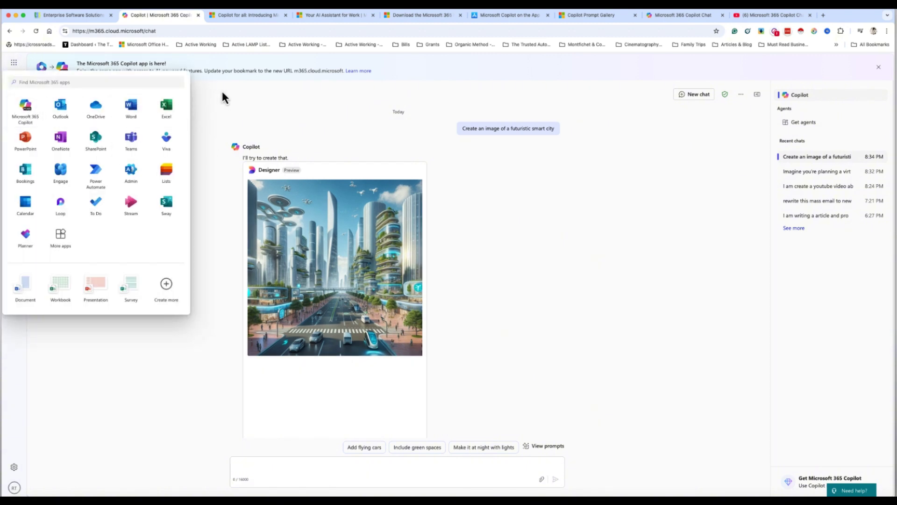
pyautogui.click(14, 63)
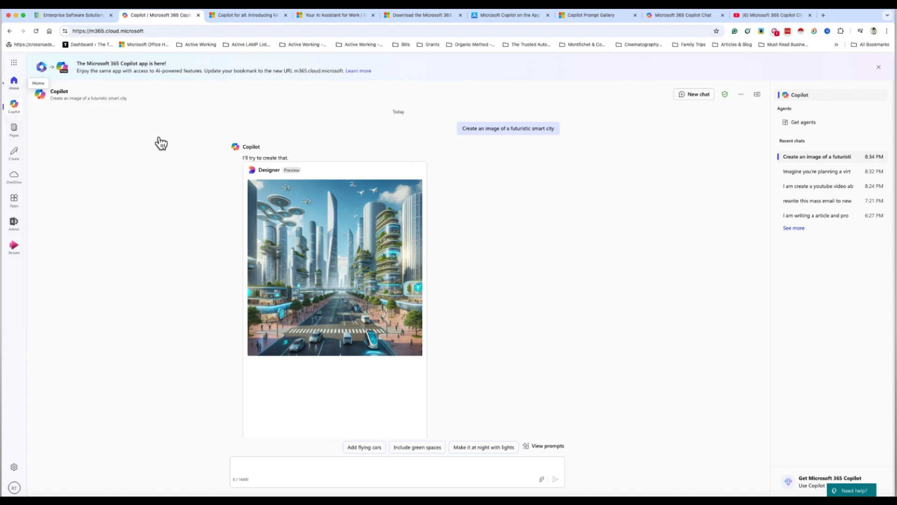
pyautogui.click(14, 82)
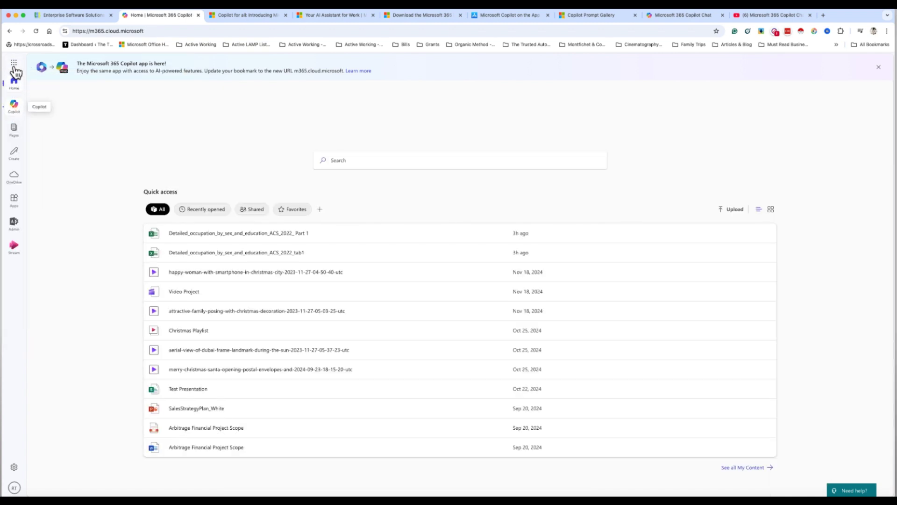
pyautogui.click(14, 64)
pyautogui.click(26, 110)
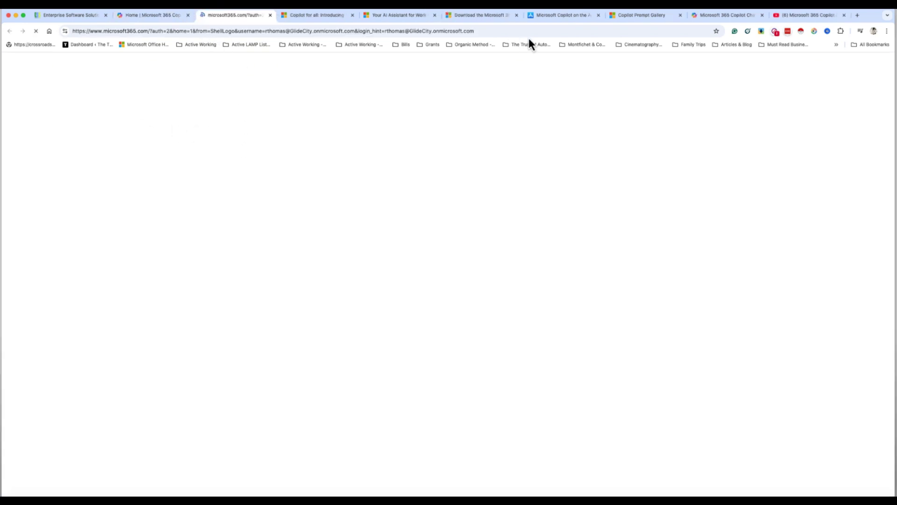
# View the standalone Copilot Chat page and the app launcher's list, and open Copilot from the newly loaded Microsoft 365 home page.
pyautogui.click(718, 19)
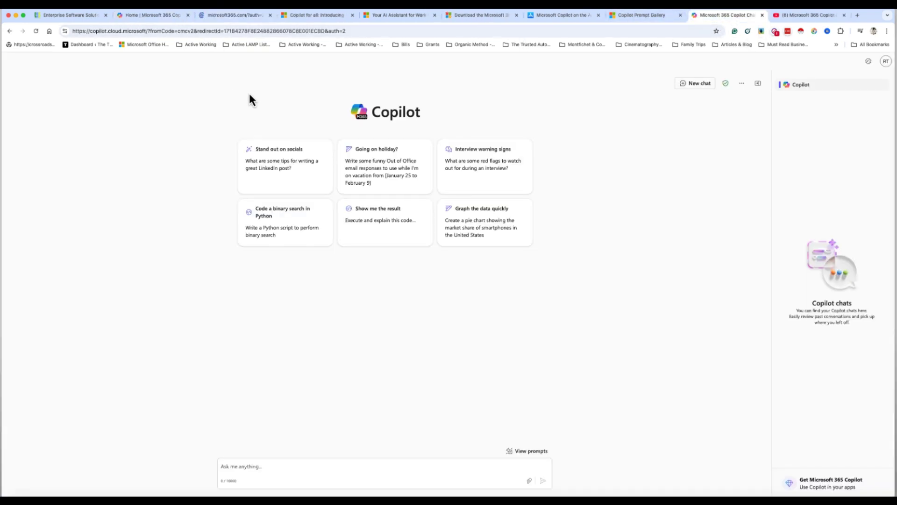
pyautogui.click(220, 18)
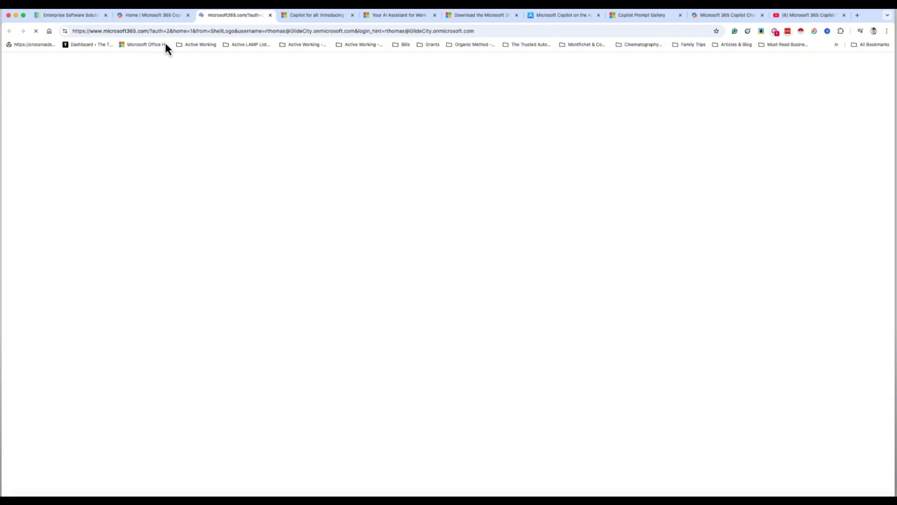
pyautogui.click(160, 18)
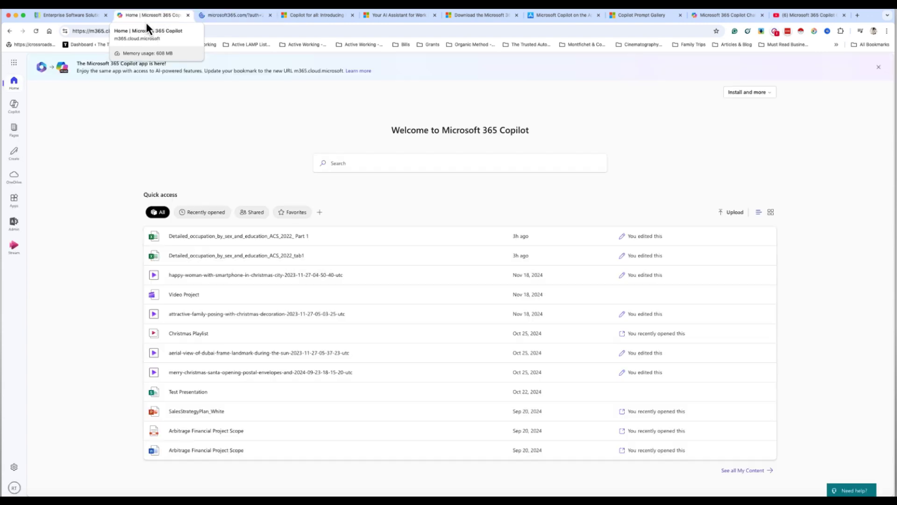
pyautogui.click(14, 66)
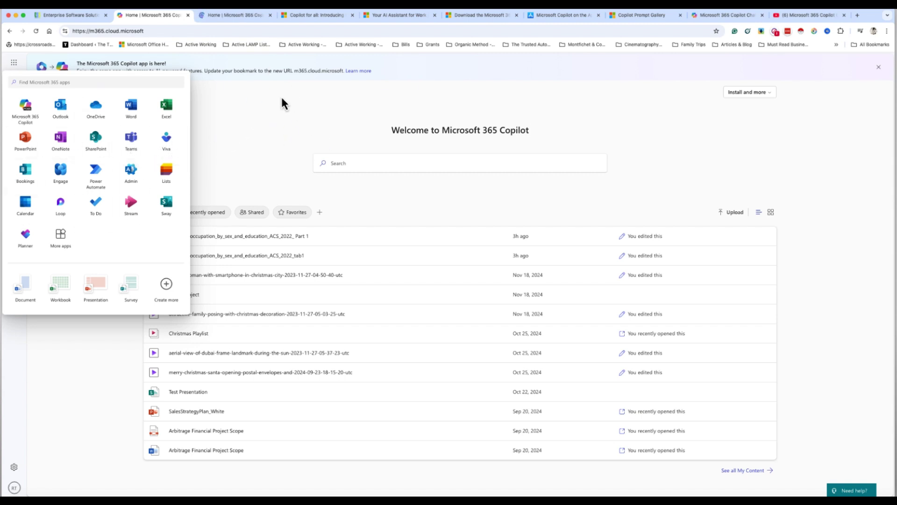
pyautogui.click(245, 18)
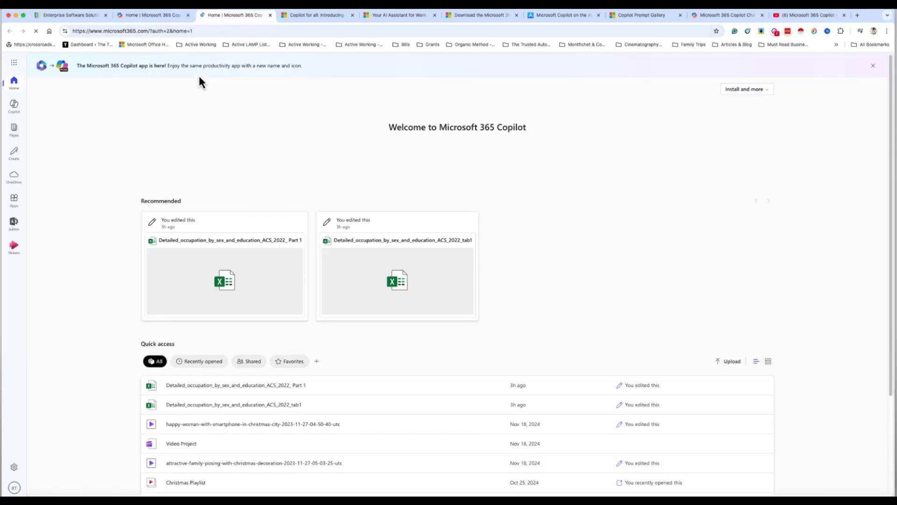
pyautogui.click(15, 108)
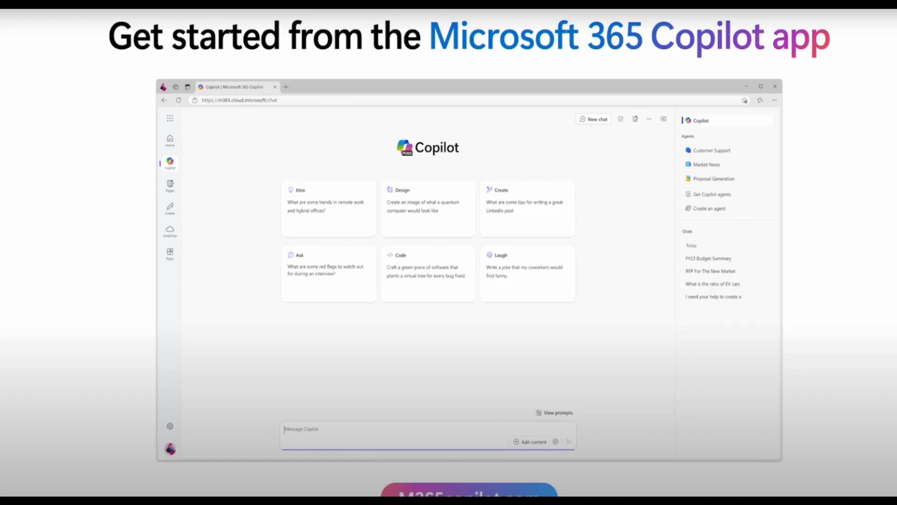
# Switch to the Word document and review its web search, image creation, and additional Copilot prompts.
pyautogui.press('super+Tab')
pyautogui.press('super+Tab')
pyautogui.press('super+Tab')
pyautogui.press('super+Tab')
pyautogui.press('super+Tab')
pyautogui.press('super+Tab')
pyautogui.press('super+Tab')
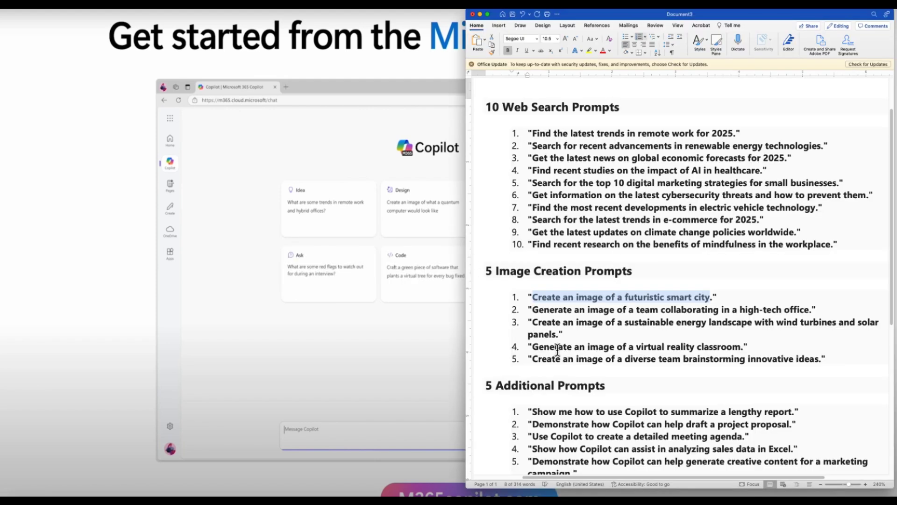
pyautogui.scroll(-2, 669, 320)
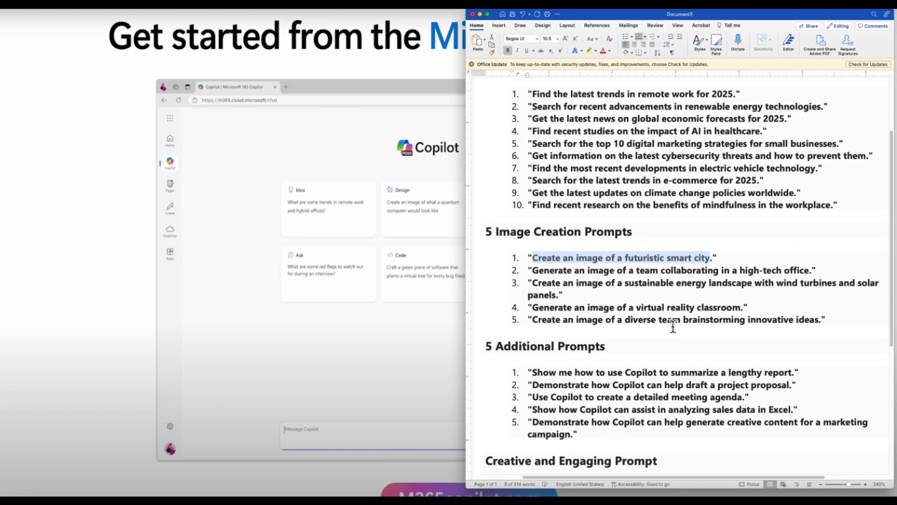
pyautogui.scroll(-5, 673, 326)
pyautogui.scroll(8, 673, 326)
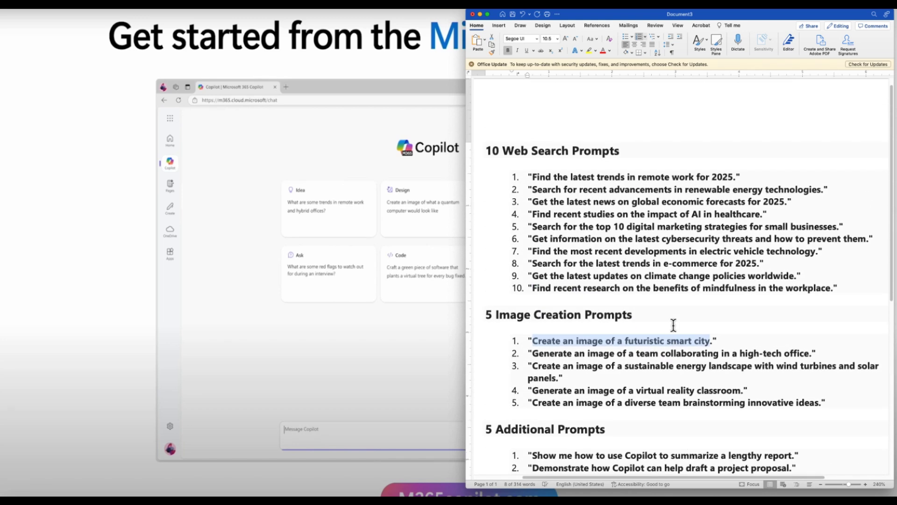
pyautogui.scroll(-2, 674, 325)
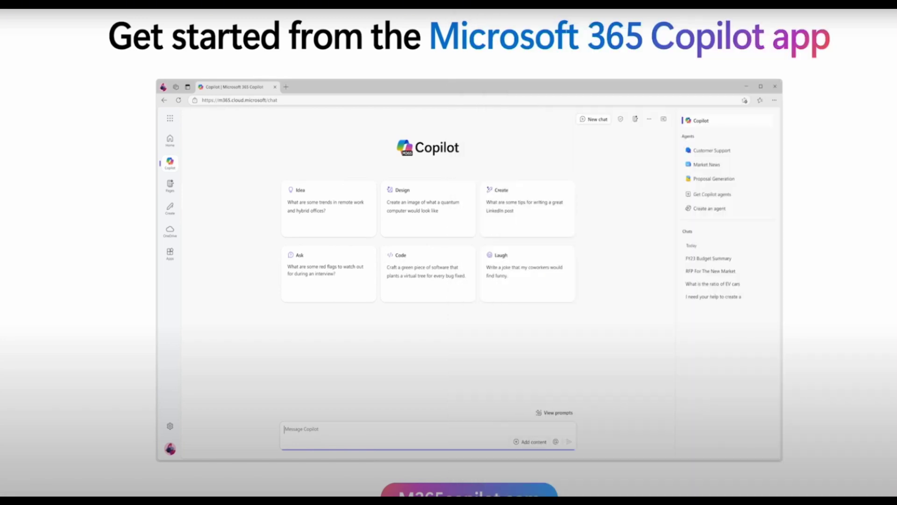